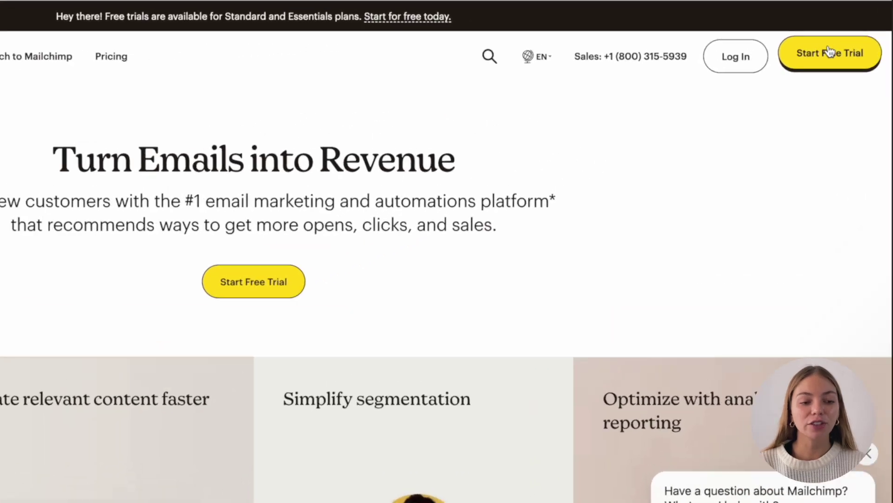
Step: Start a free trial on the Free plan and create a new regular email draft
{"action": "left_click", "coordinate": [847, 47]}
{"action": "left_click", "coordinate": [714, 226]}
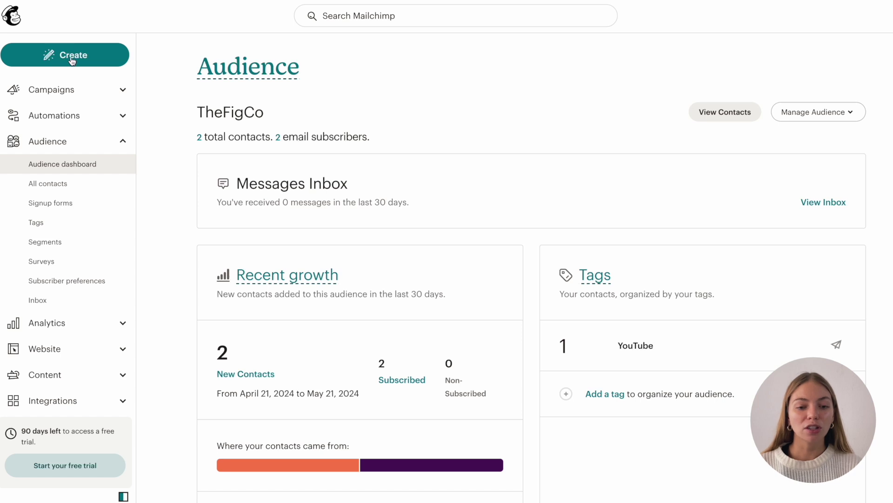
{"action": "left_click", "coordinate": [72, 61]}
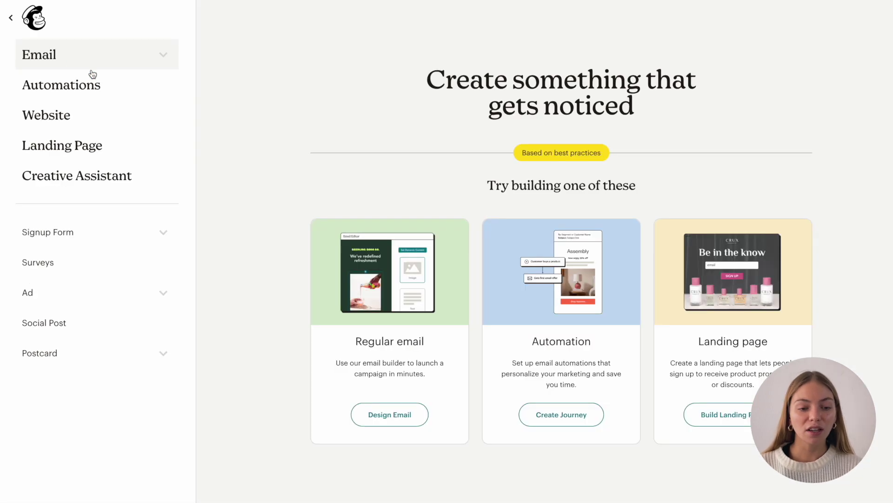
{"action": "left_click", "coordinate": [377, 415]}
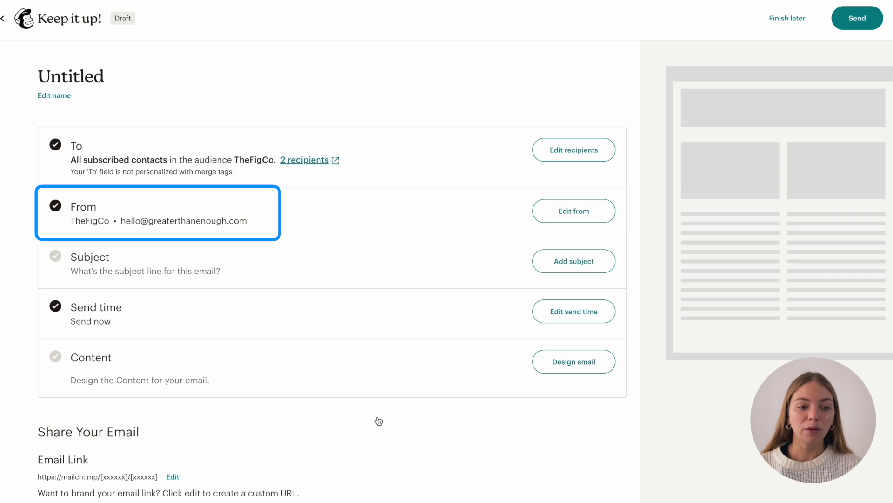
Step: Set subject 'How to Get Started on YouTube' with preview 'Don't procrastinate, it's time to start your YouTube channel'
{"action": "left_click", "coordinate": [550, 261]}
{"action": "left_click", "coordinate": [253, 324]}
{"action": "type", "text": "How to Get Started on YouTube"}
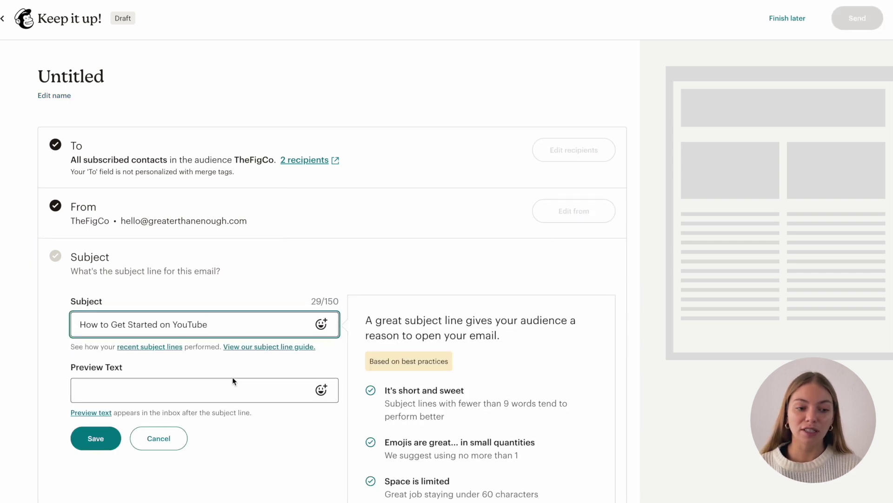
{"action": "left_click", "coordinate": [205, 387]}
{"action": "type", "text": "Don't procrastinate, it's time to start your YouTube channel"}
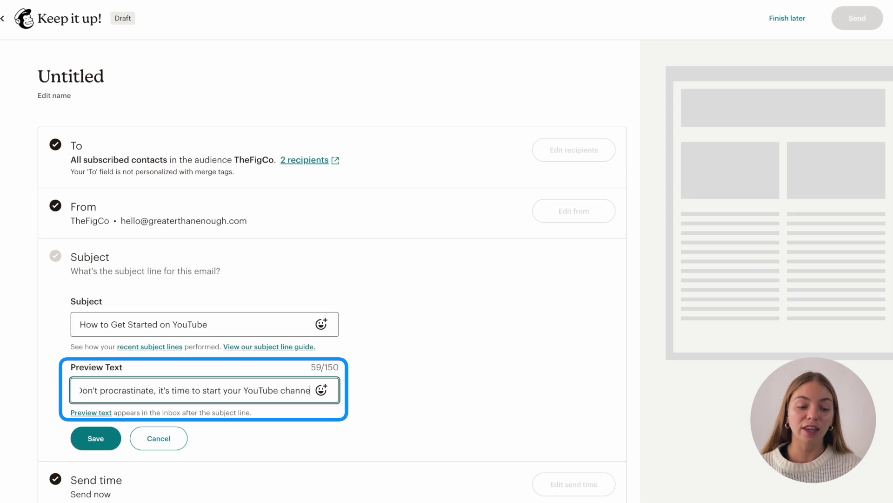
{"action": "left_click", "coordinate": [96, 438]}
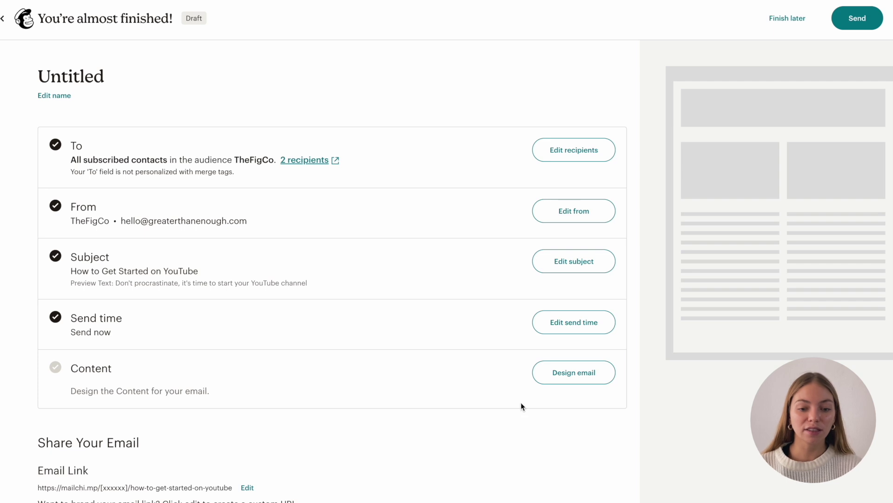
{"action": "left_click", "coordinate": [569, 375]}
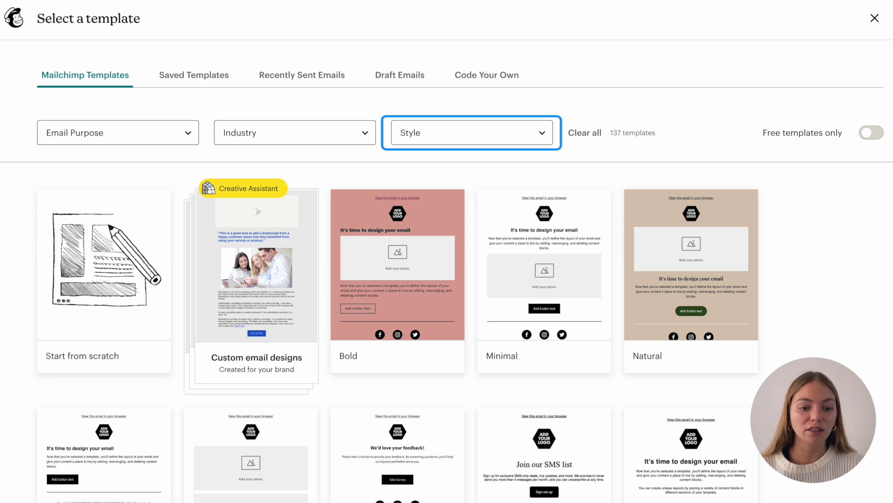
Step: Apply the Minimal template and upload THEFIGCO LOGO.png as the email logo
{"action": "mouse_move", "coordinate": [546, 275]}
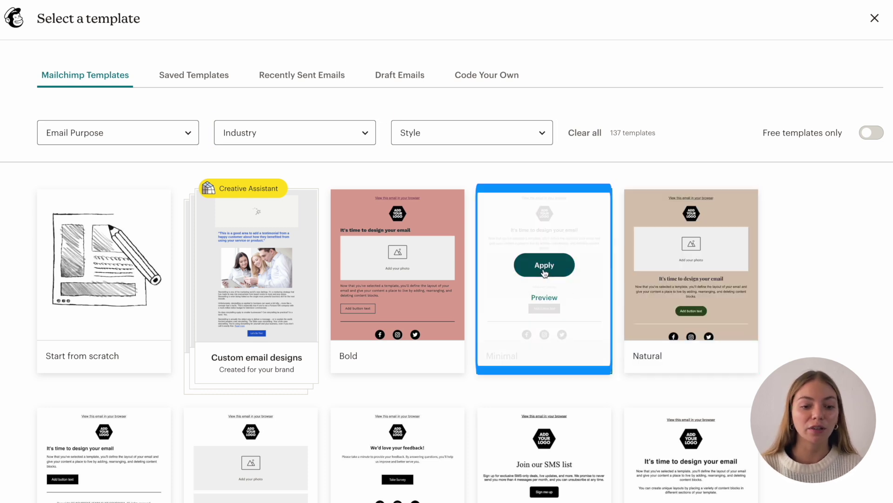
{"action": "left_click", "coordinate": [544, 266]}
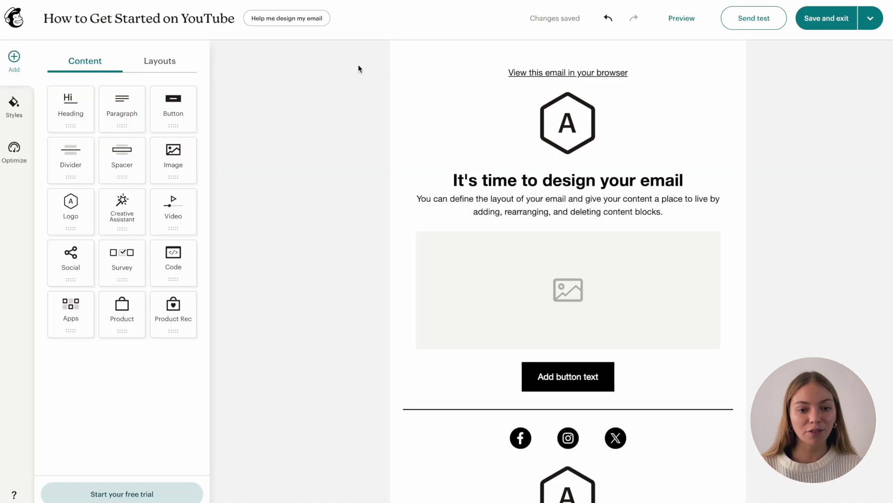
{"action": "left_click", "coordinate": [565, 131]}
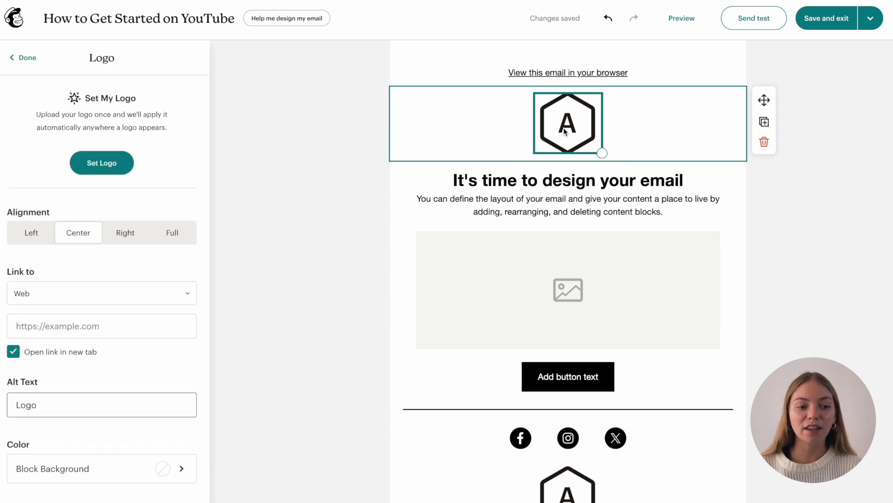
{"action": "left_click", "coordinate": [113, 166]}
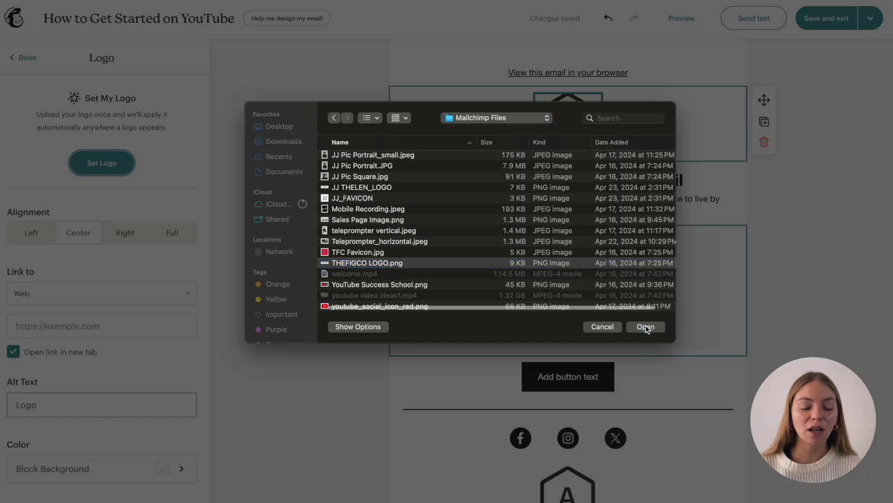
{"action": "double_click", "coordinate": [646, 324]}
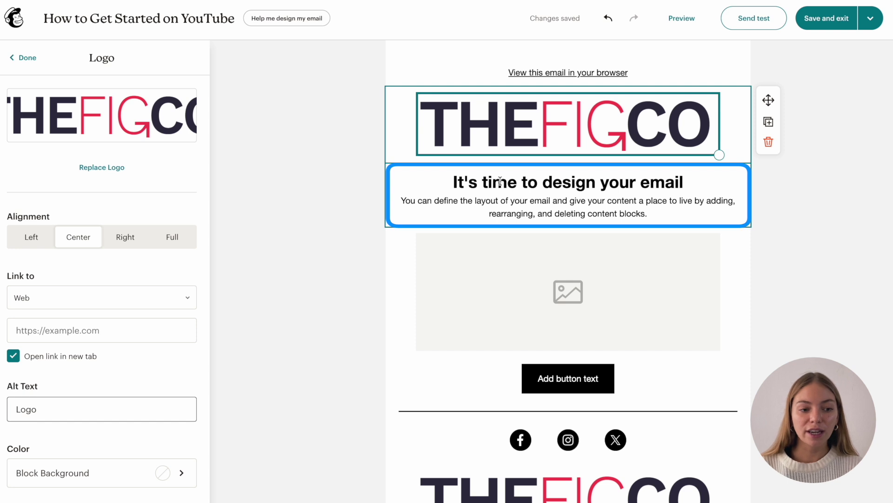
Step: Retitle the heading 'Want to launch your YouTube channel?' and paste new procrastination-themed body text
{"action": "triple_click", "coordinate": [500, 181]}
{"action": "type", "text": "Want to launch your YouTube "}
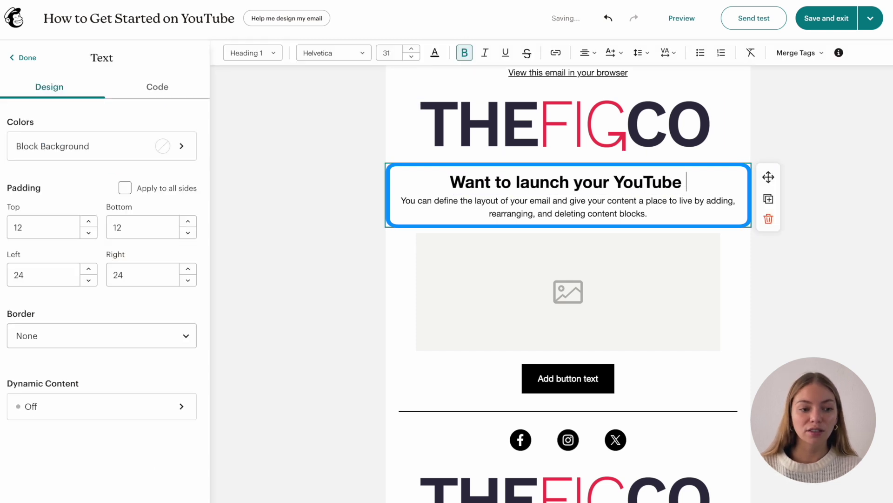
{"action": "type", "text": "channel?"}
{"action": "triple_click", "coordinate": [499, 198]}
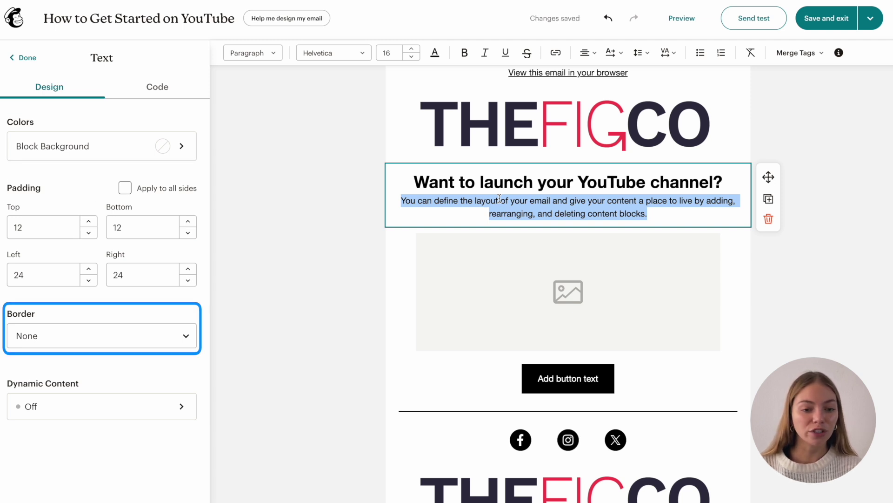
{"action": "type", "text": "Have you been putting off recording your first YouTube video?"}
{"action": "left_click", "coordinate": [566, 280]}
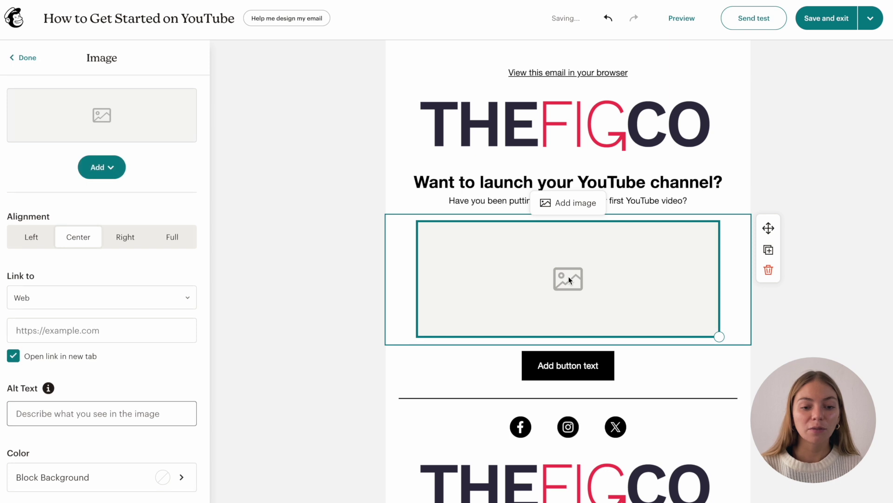
Step: Upload Teleprompter_horizontal.jpeg into the image block and link it to channellaunchroadmap
{"action": "left_click", "coordinate": [568, 202]}
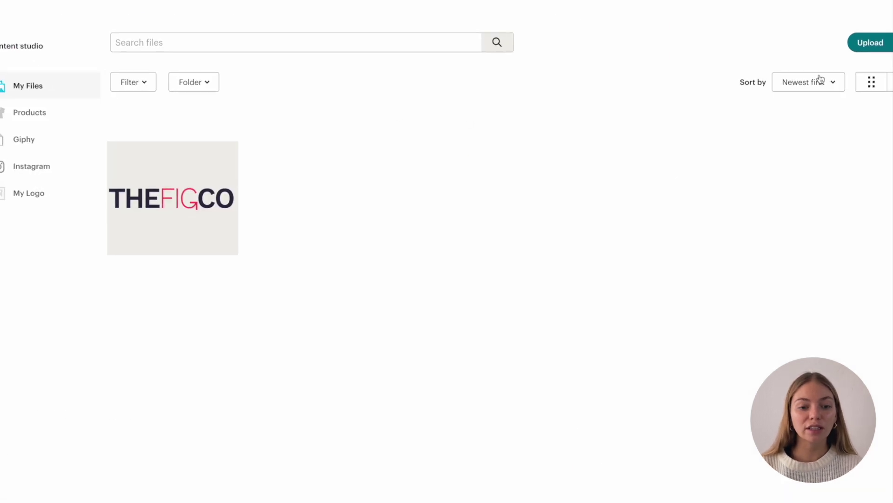
{"action": "left_click", "coordinate": [844, 70]}
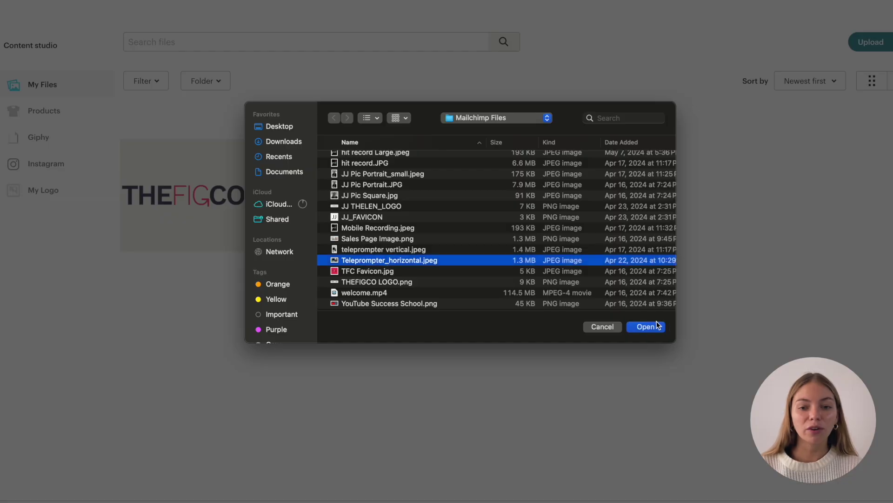
{"action": "left_click", "coordinate": [646, 327]}
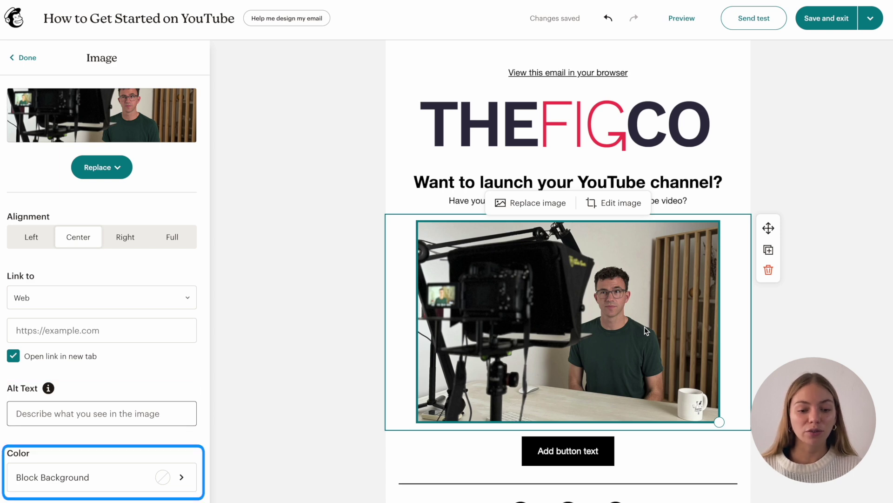
{"action": "type", "text": "channellaunchroadmap"}
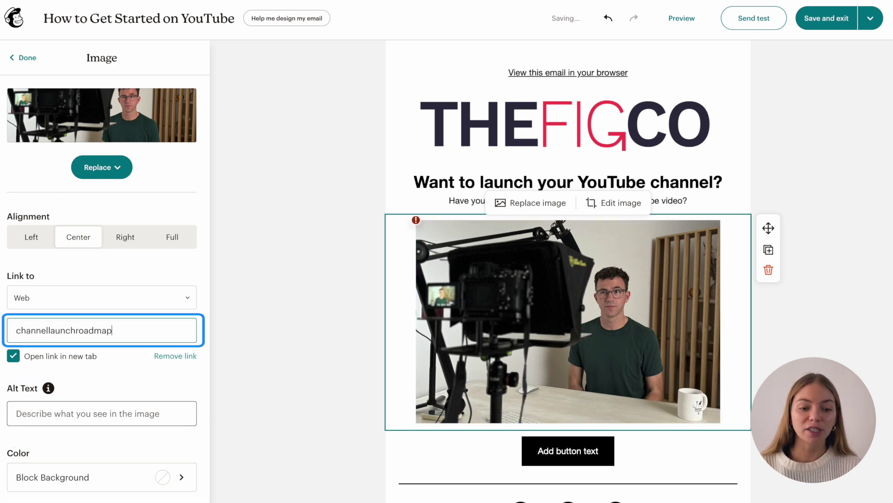
{"action": "left_click", "coordinate": [25, 57]}
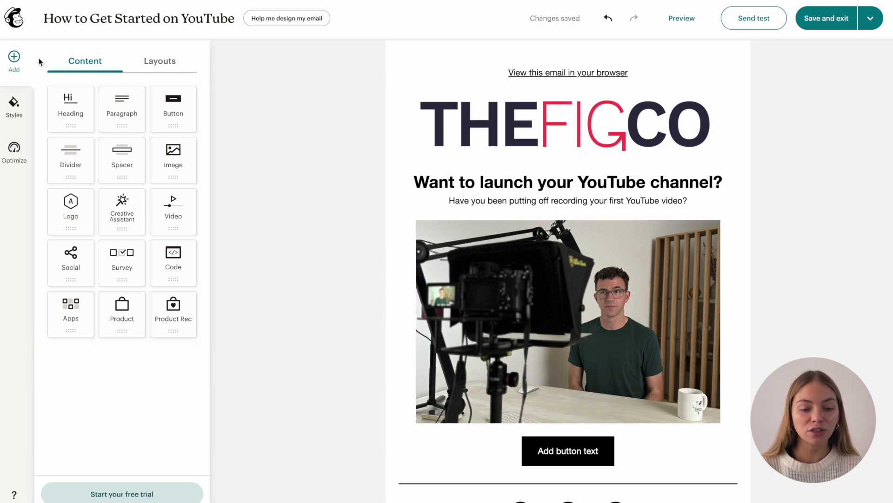
Step: Add a course-list paragraph and a 'Ready to Launch My Channel' button linked to the $47 sign-up
{"action": "left_click_drag", "start_coordinate": [121, 104], "coordinate": [486, 424]}
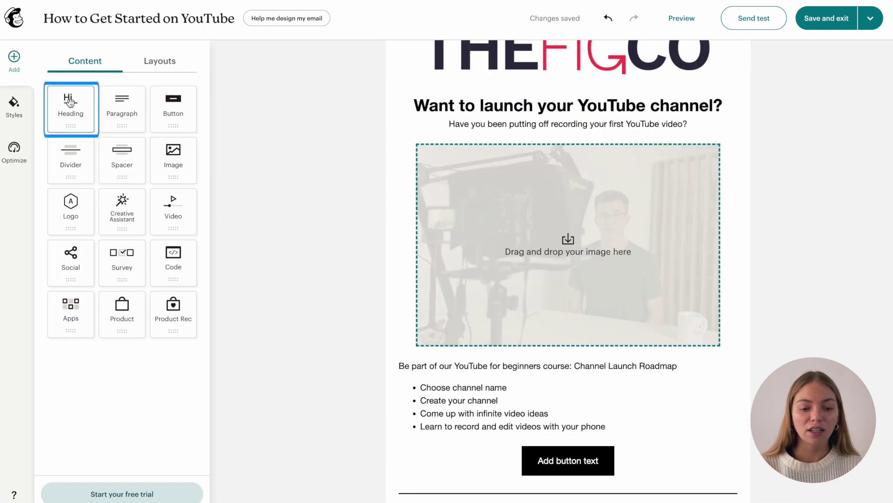
{"action": "left_click_drag", "start_coordinate": [70, 103], "coordinate": [515, 426]}
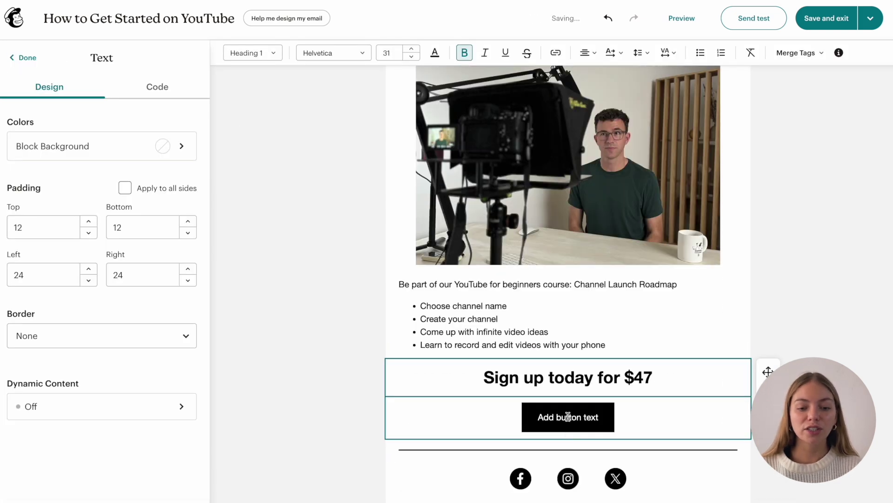
{"action": "left_click", "coordinate": [568, 416]}
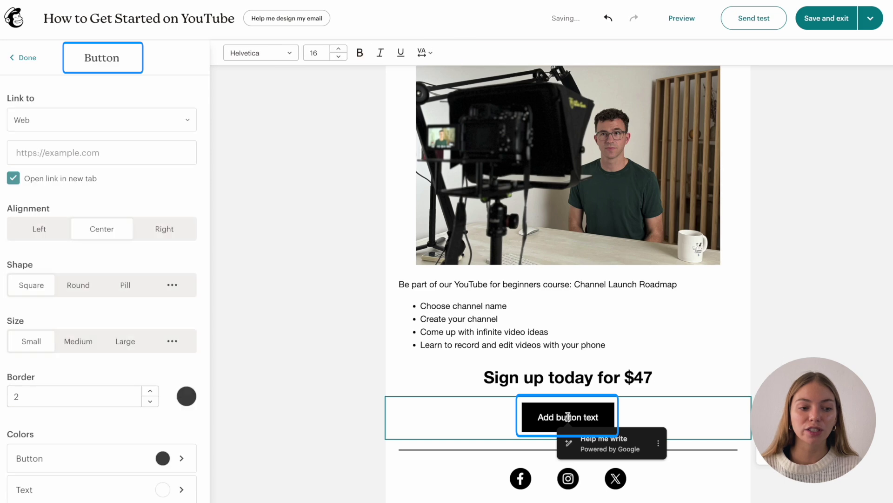
{"action": "left_click", "coordinate": [93, 153]}
{"action": "type", "text": "channellaunchroadmap.com"}
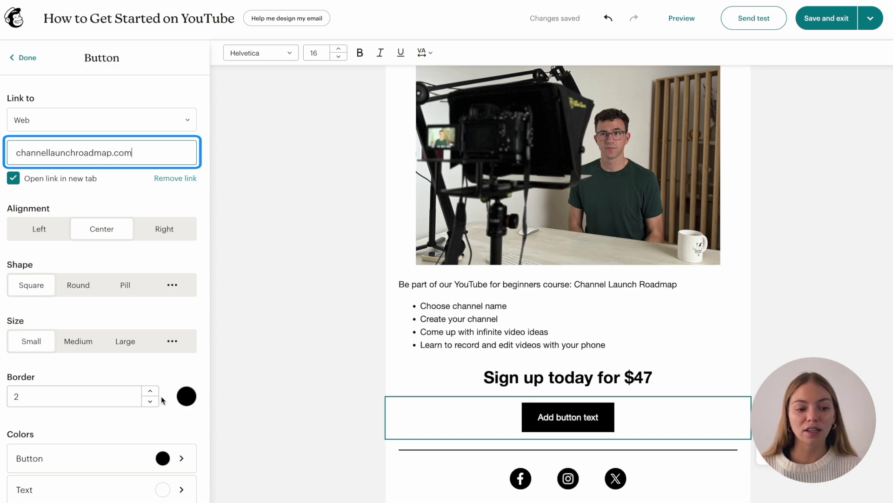
Step: Style the button with border 2, a red background and black text
{"action": "scroll", "coordinate": [174, 423], "scroll_direction": "down", "scroll_amount": 1}
{"action": "left_click", "coordinate": [150, 365]}
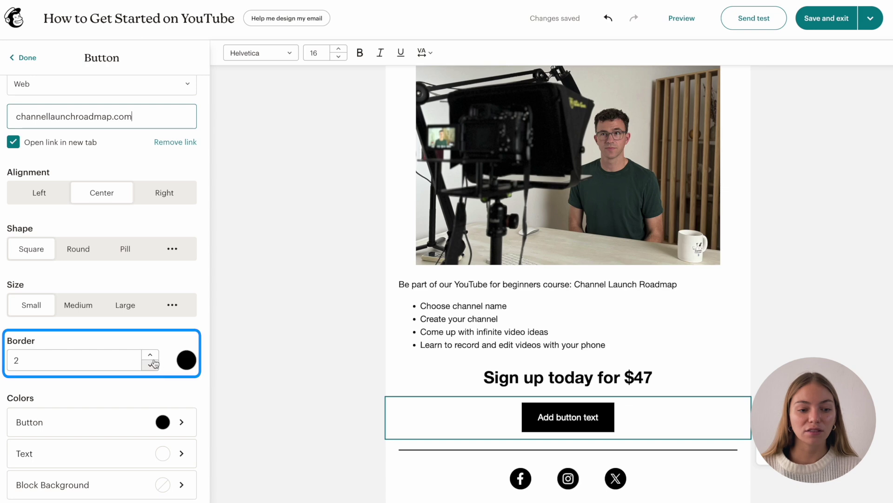
{"action": "left_click", "coordinate": [150, 359]}
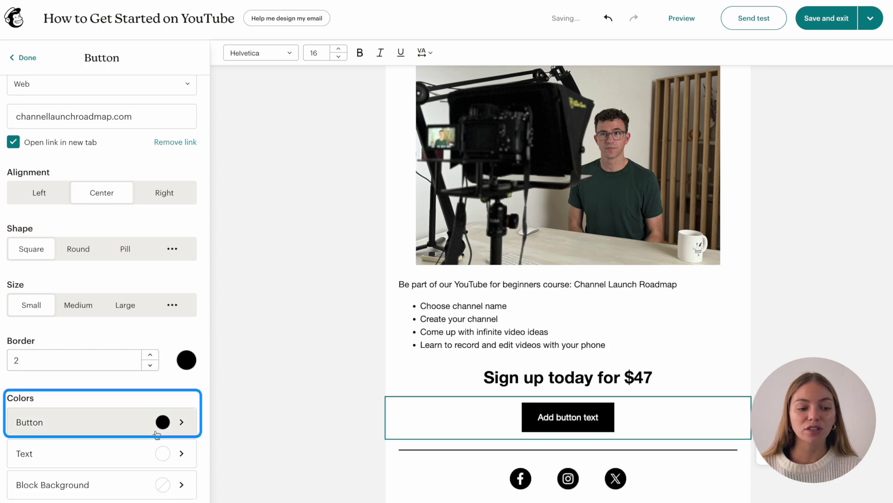
{"action": "left_click", "coordinate": [156, 433]}
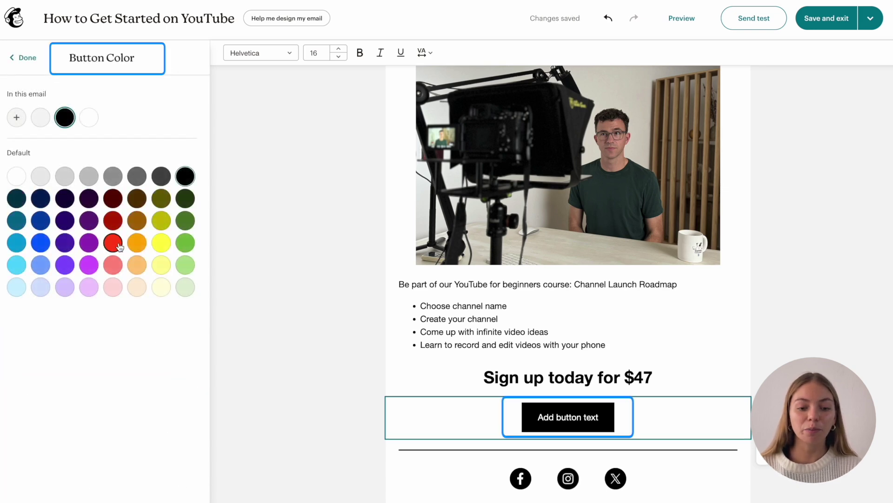
{"action": "left_click", "coordinate": [113, 242]}
{"action": "left_click", "coordinate": [88, 117]}
{"action": "left_click", "coordinate": [211, 236]}
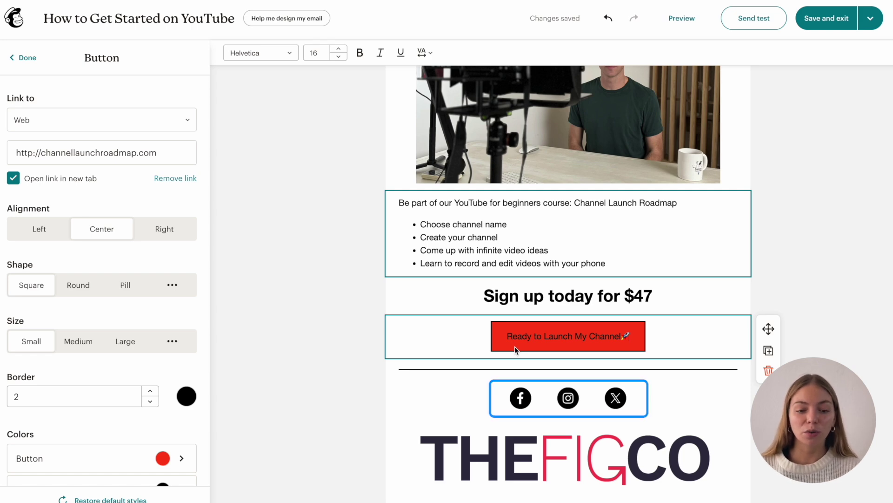
Step: Complete the Instagram and X social links with thefigco and save the email design
{"action": "left_click", "coordinate": [519, 398]}
{"action": "type", "text": "thefigco"}
{"action": "left_click", "coordinate": [101, 180]}
{"action": "type", "text": "thefi"}
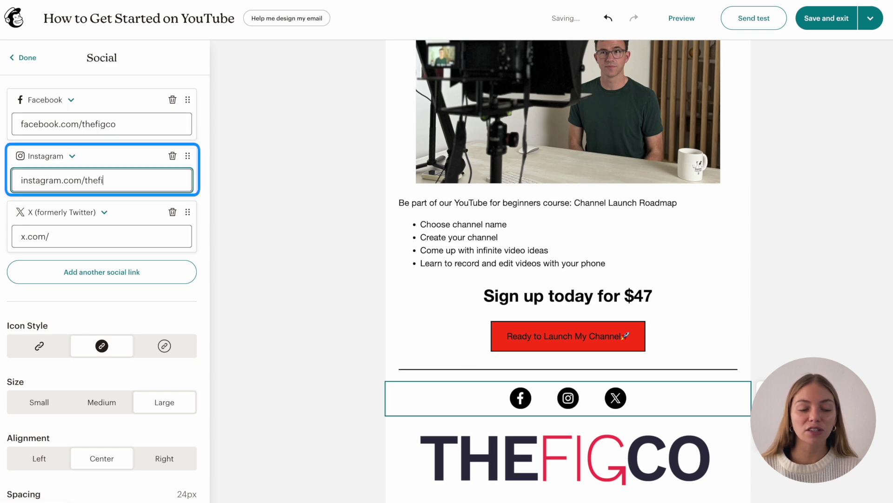
{"action": "type", "text": "gco"}
{"action": "left_click", "coordinate": [101, 236]}
{"action": "type", "text": "thefigco"}
{"action": "left_click", "coordinate": [817, 21]}
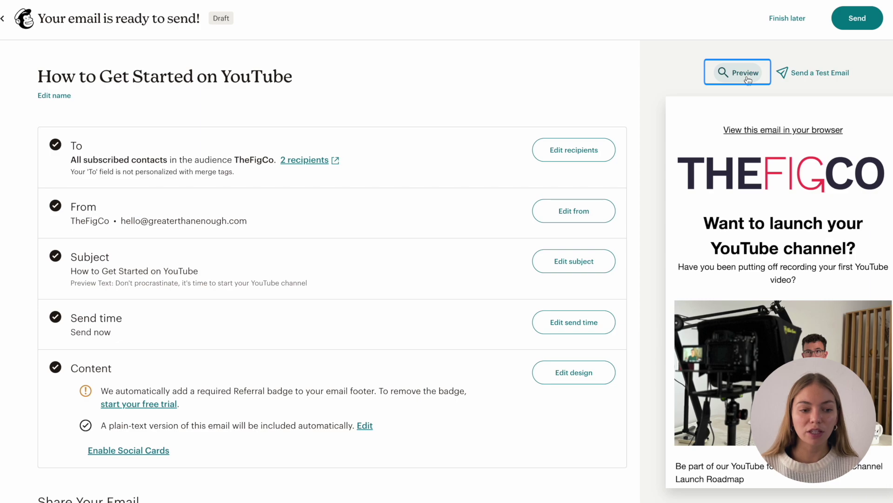
Step: Skip the test email and send the YouTube email now to the audience
{"action": "left_click", "coordinate": [825, 70]}
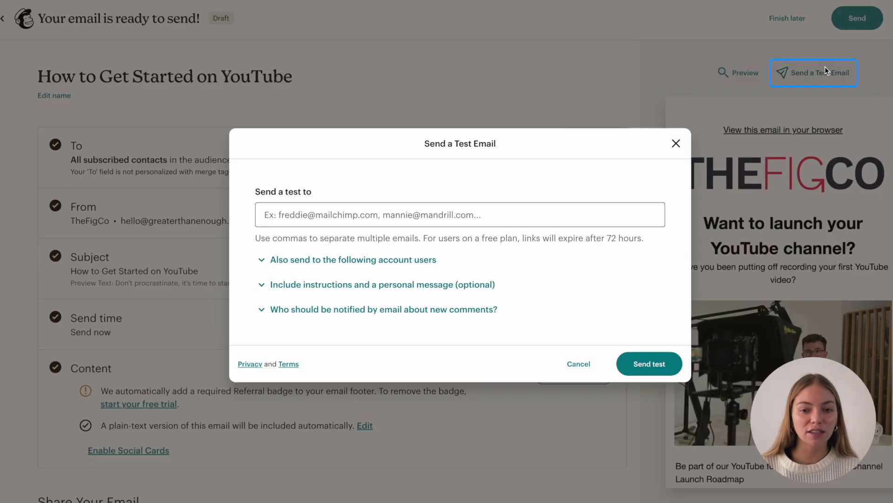
{"action": "left_click", "coordinate": [676, 143]}
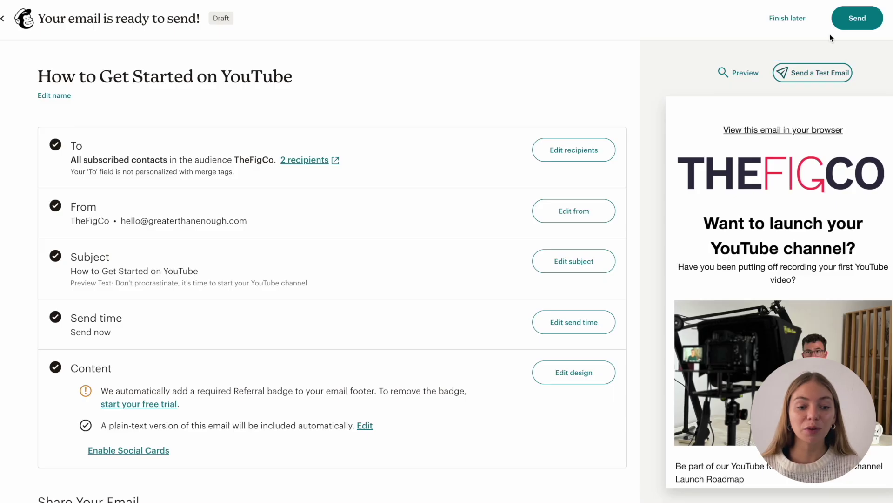
{"action": "left_click", "coordinate": [851, 22]}
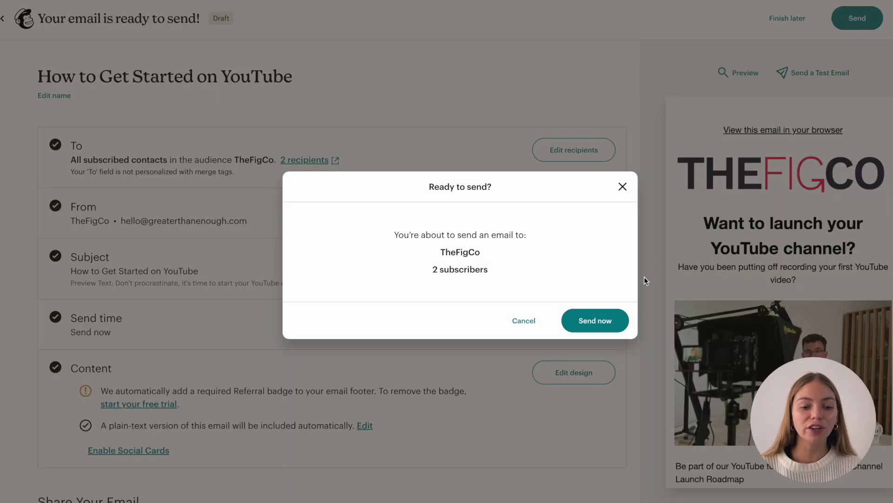
{"action": "left_click", "coordinate": [603, 317]}
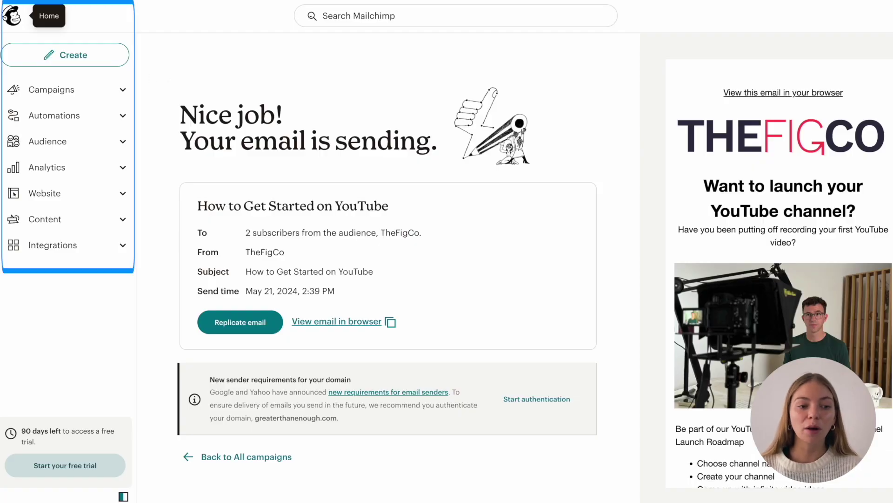
Step: Start a landing page named 'YouTube for Beginners' for the TheFigCo audience
{"action": "key", "text": "Tab"}
{"action": "key", "text": "Return"}
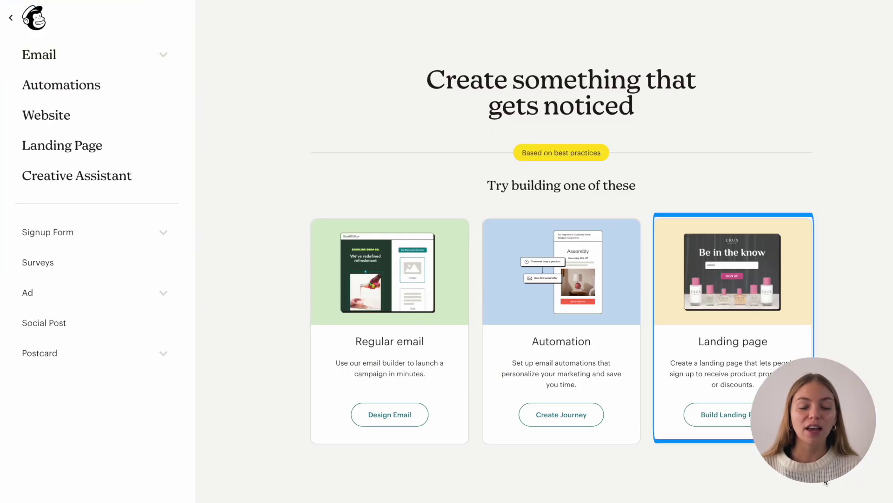
{"action": "left_click", "coordinate": [724, 414]}
{"action": "type", "text": "YouTu"}
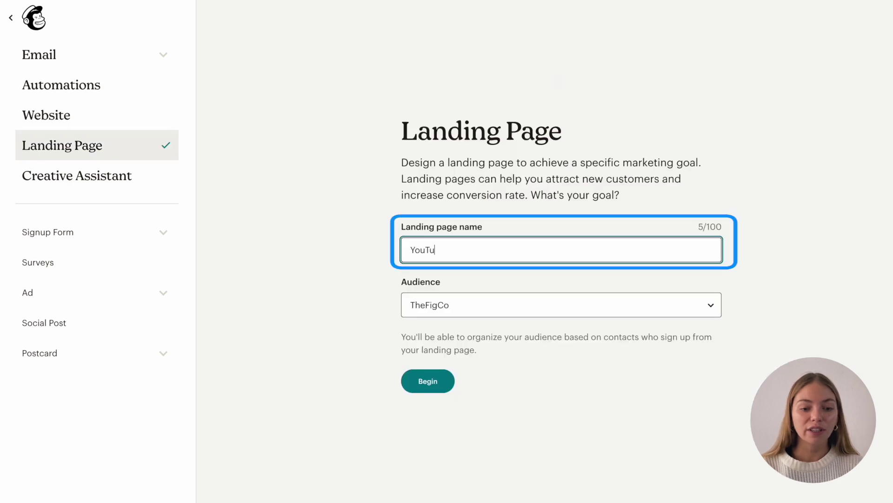
{"action": "type", "text": "be for Beginners"}
{"action": "left_click", "coordinate": [468, 306]}
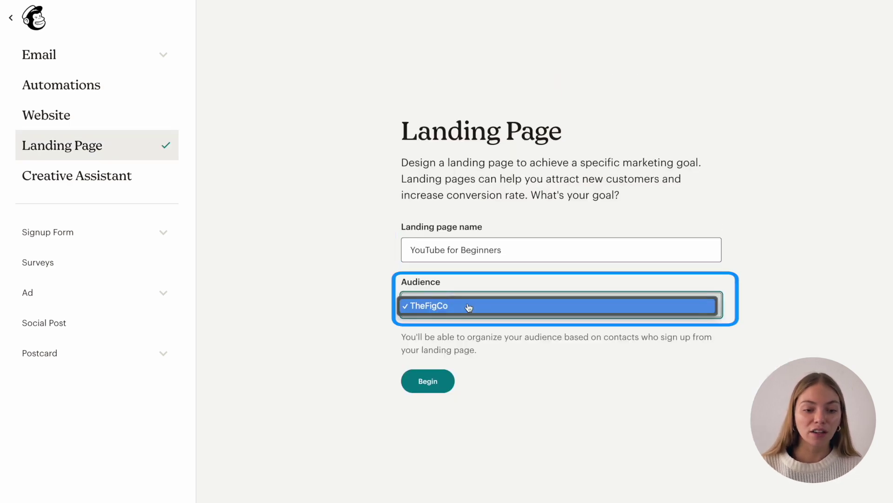
{"action": "left_click", "coordinate": [469, 305]}
{"action": "left_click", "coordinate": [428, 381]}
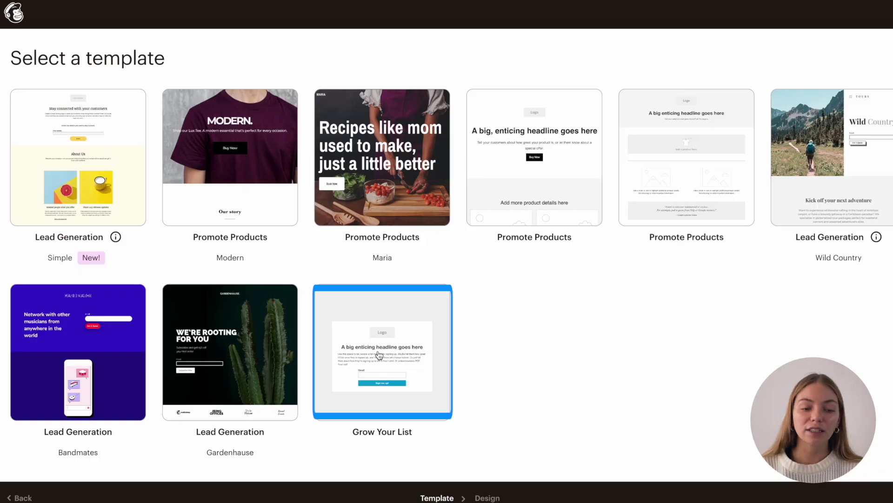
{"action": "left_click", "coordinate": [379, 355]}
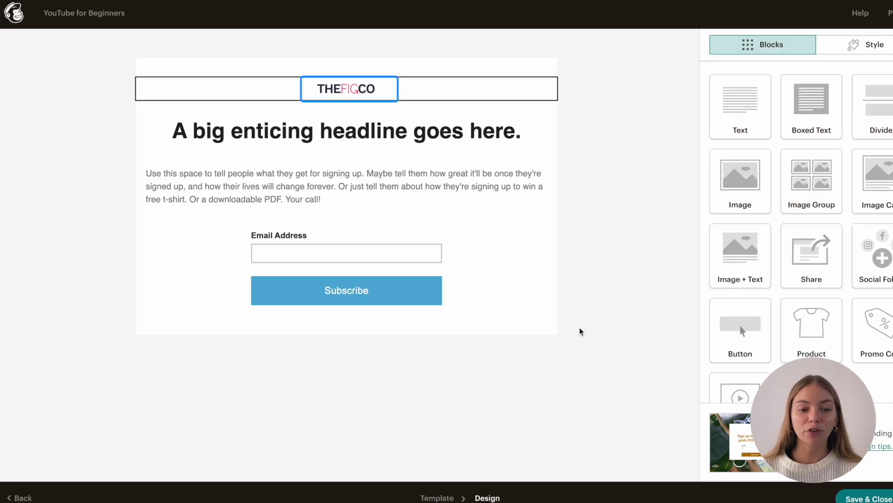
Step: Change the landing page headline to 'Ready to create your YouTube channel?'
{"action": "mouse_move", "coordinate": [285, 127]}
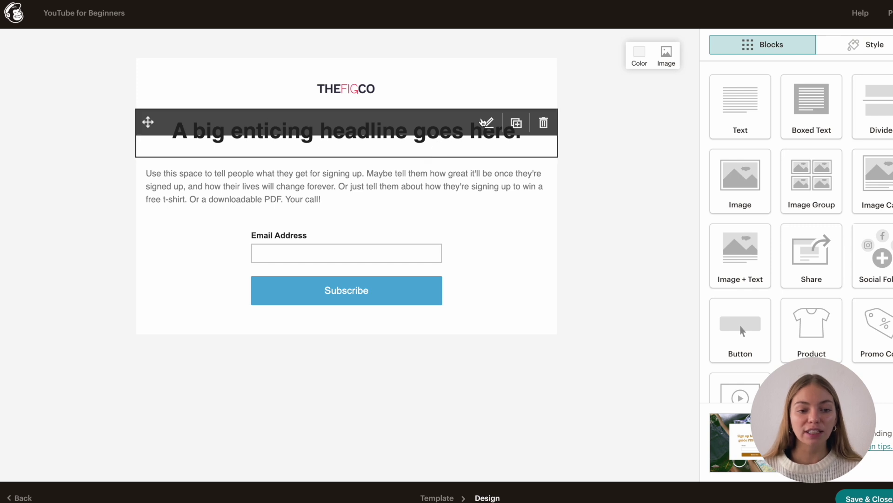
{"action": "left_click", "coordinate": [489, 123]}
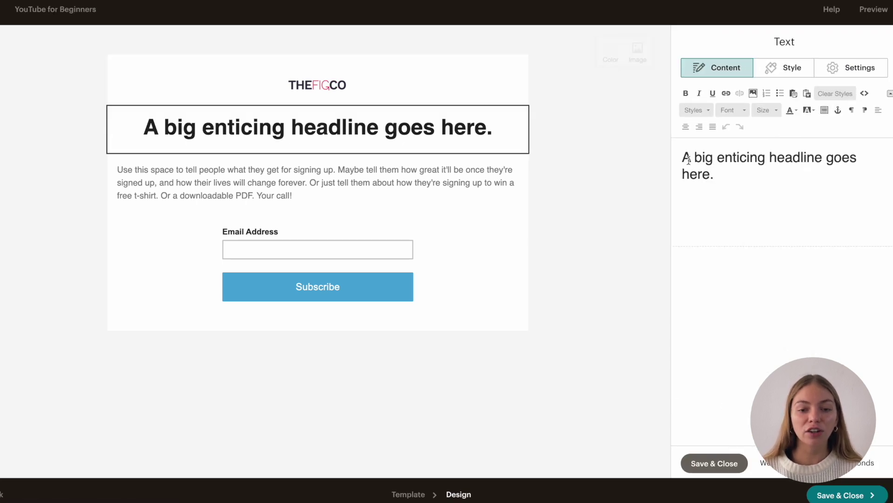
{"action": "triple_click", "coordinate": [720, 160]}
{"action": "key", "text": "Tab"}
{"action": "key", "text": "Tab"}
{"action": "key", "text": "Tab"}
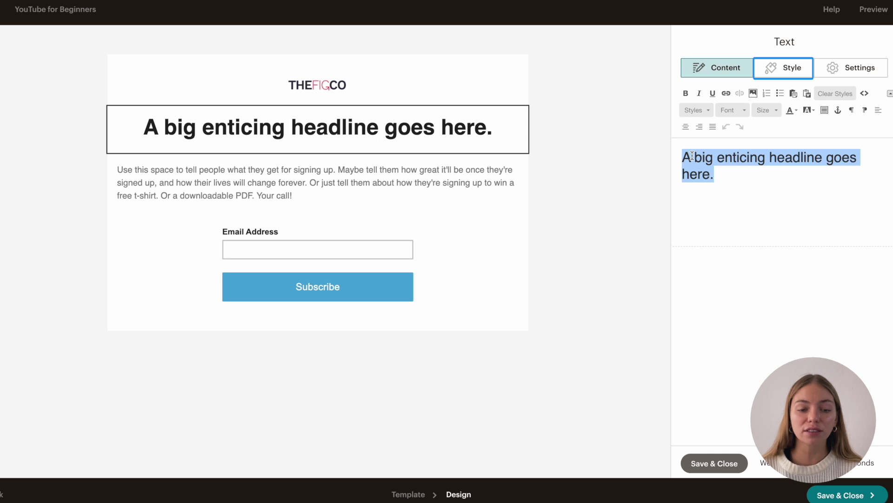
{"action": "type", "text": "Ready to create your YouTube channel?"}
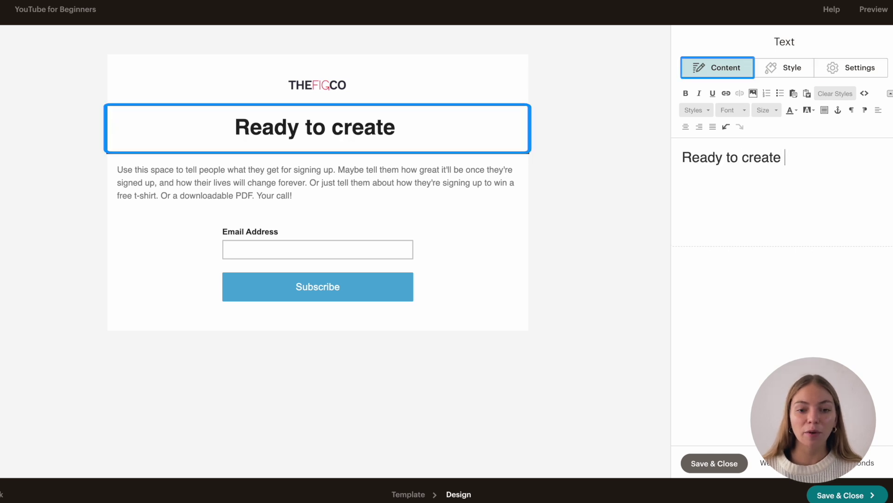
Step: Replace the body text with the list of four free YouTube training topics and save
{"action": "left_click", "coordinate": [462, 170]}
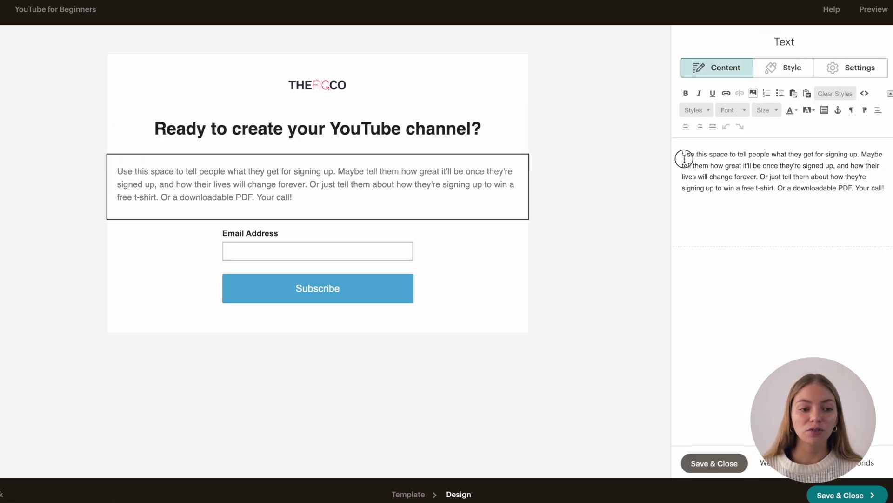
{"action": "key", "text": "ctrl+a"}
{"action": "key", "text": "ctrl+v"}
{"action": "type", "text": "for your firs"}
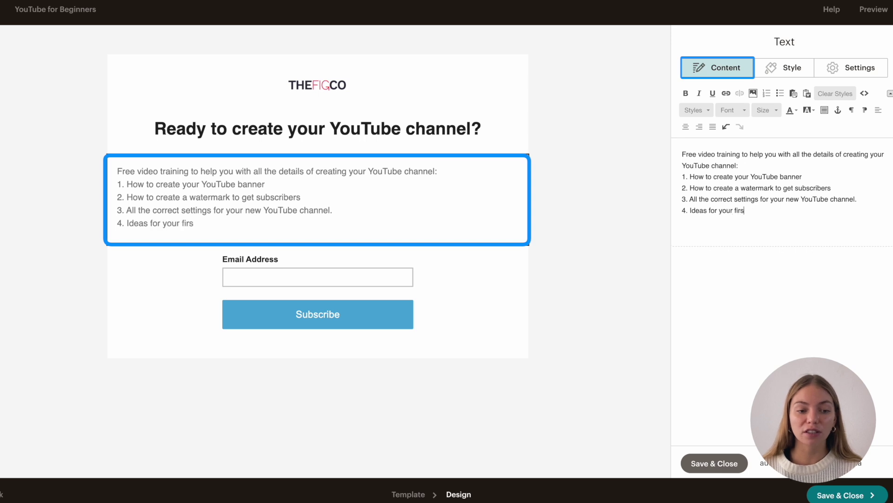
{"action": "type", "text": "trdeos"}
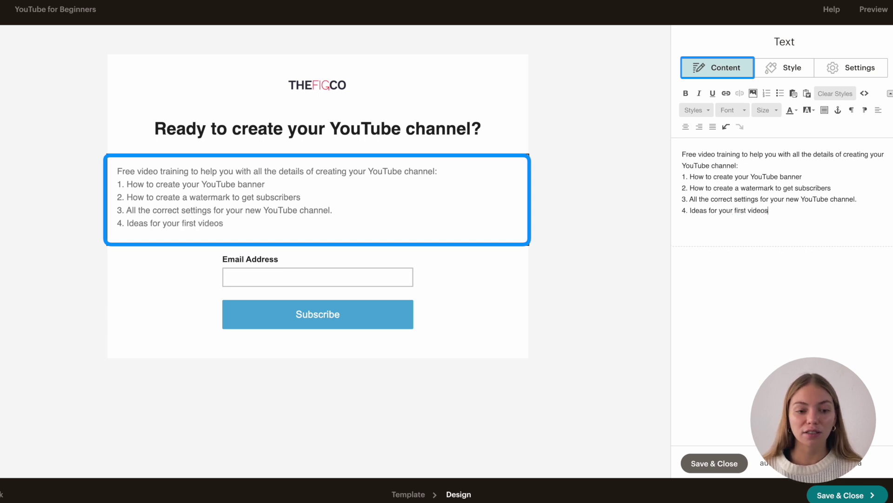
{"action": "left_click", "coordinate": [715, 463]}
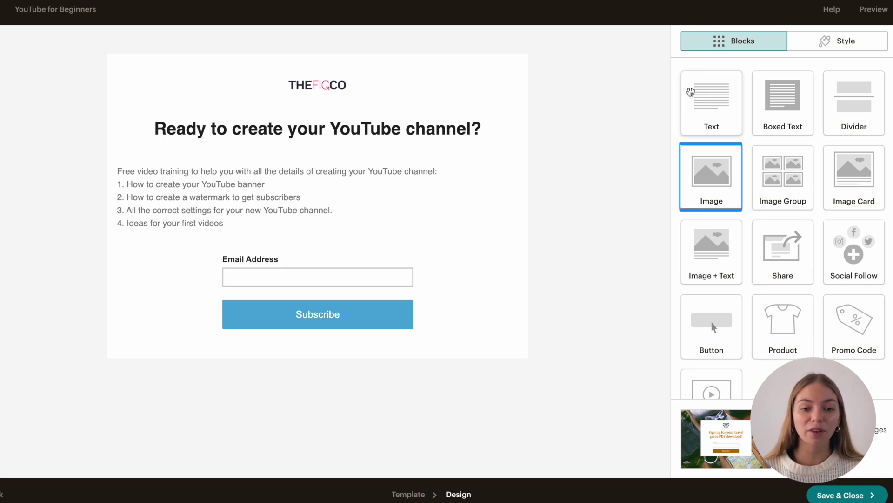
Step: Add an image block below the headline containing the hit record.JPG photo
{"action": "left_click_drag", "start_coordinate": [700, 178], "coordinate": [356, 157]}
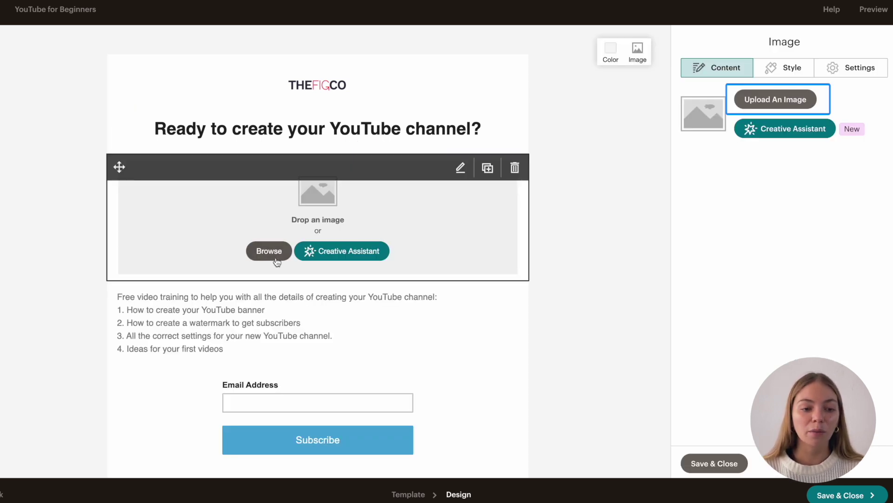
{"action": "left_click", "coordinate": [782, 104]}
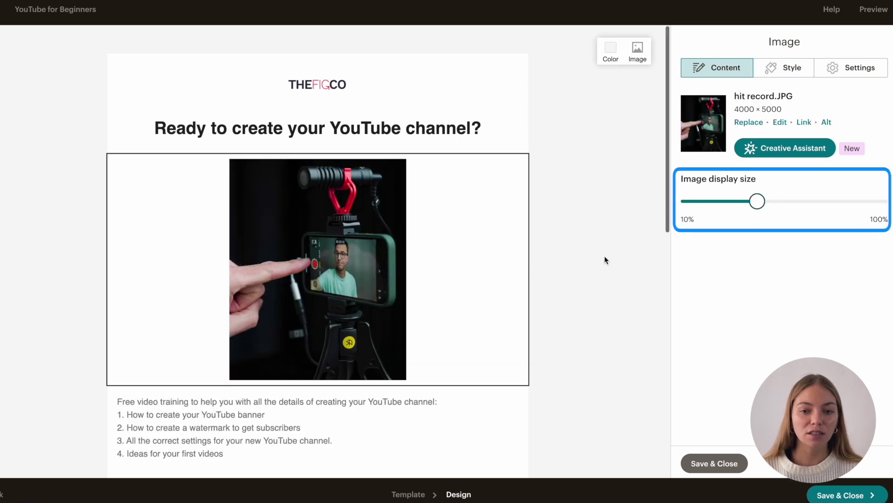
{"action": "scroll", "coordinate": [605, 259], "scroll_direction": "down", "scroll_amount": 4}
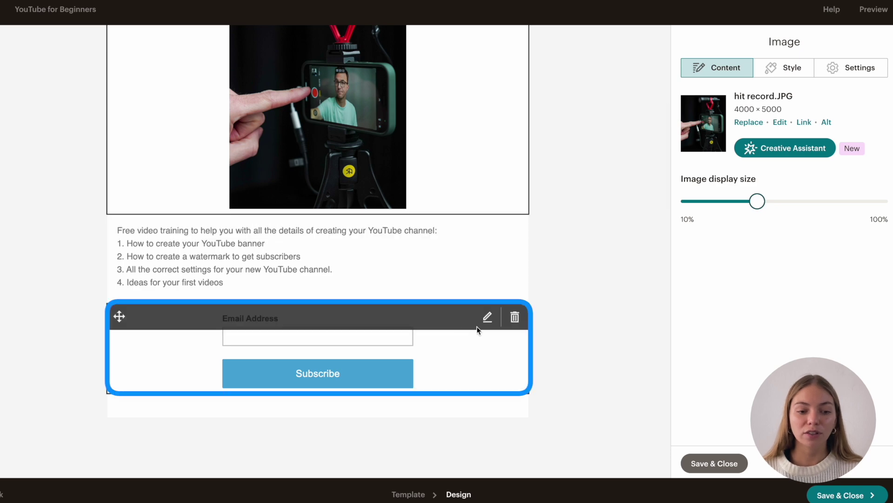
{"action": "left_click", "coordinate": [487, 318]}
Step: Add a First Name field to the signup form, placed above Email Address
{"action": "left_click", "coordinate": [488, 318]}
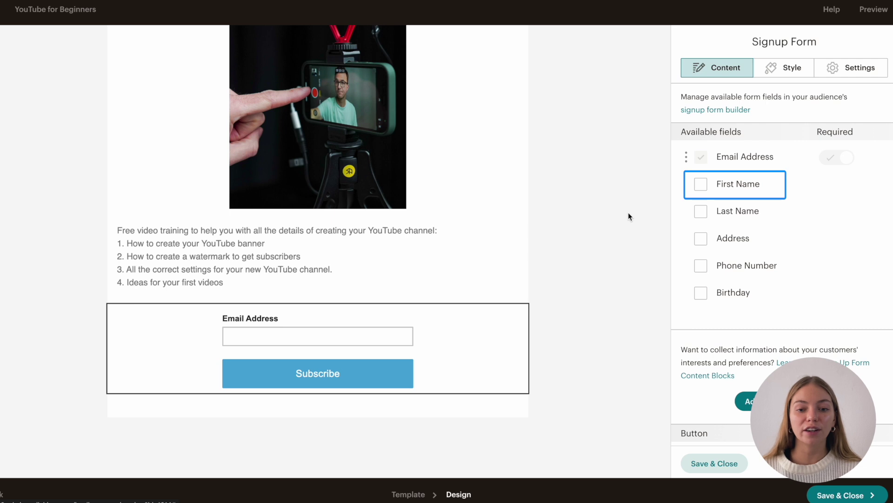
{"action": "left_click", "coordinate": [702, 185]}
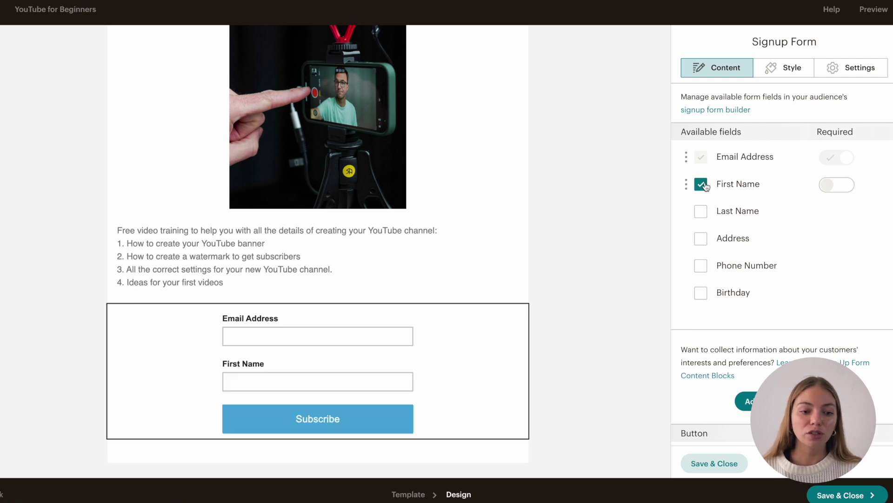
{"action": "left_click_drag", "start_coordinate": [684, 186], "coordinate": [680, 152]}
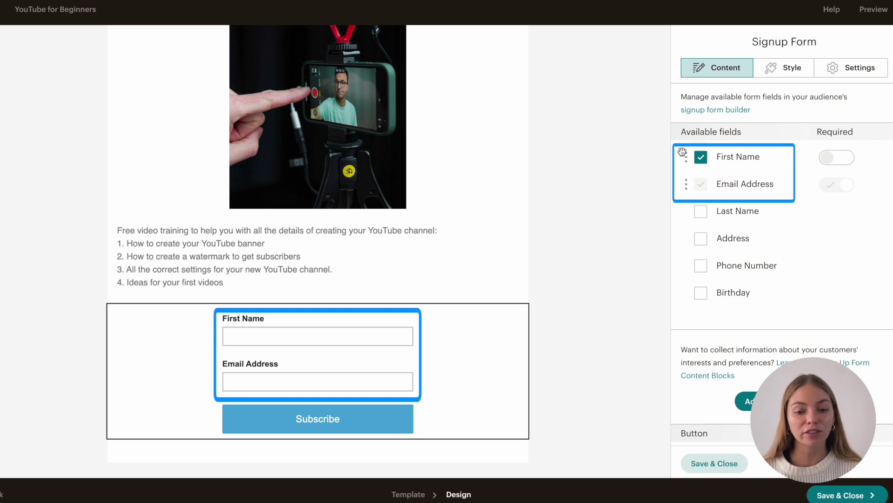
{"action": "left_click", "coordinate": [713, 462]}
Step: Make the form button red, labelled 'Get the Free Training', and save the landing page
{"action": "left_click", "coordinate": [330, 370]}
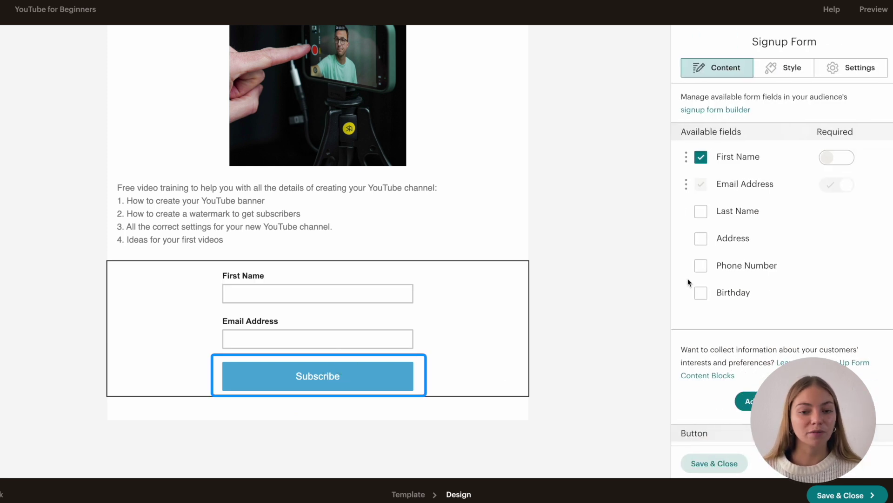
{"action": "left_click", "coordinate": [780, 69]}
{"action": "scroll", "coordinate": [745, 242], "scroll_direction": "down", "scroll_amount": 1}
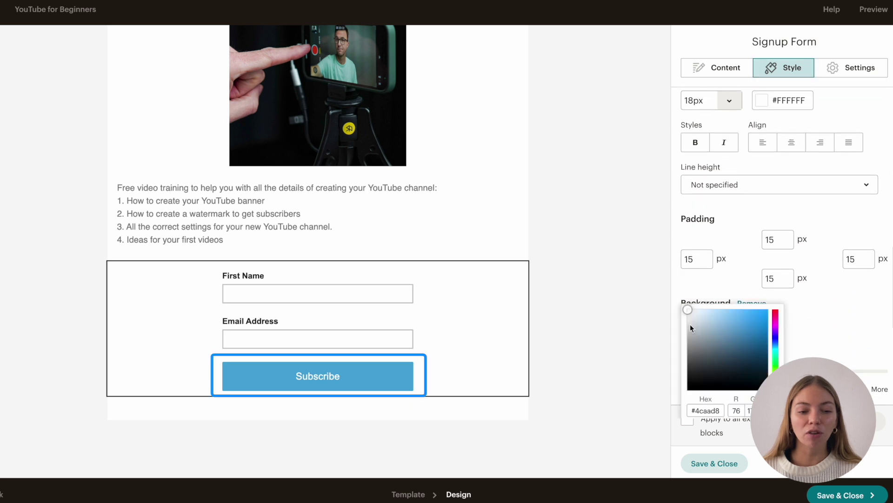
{"action": "left_click", "coordinate": [692, 327]}
{"action": "left_click", "coordinate": [717, 68]}
{"action": "double_click", "coordinate": [730, 306]}
{"action": "type", "text": "Get the Free Training"}
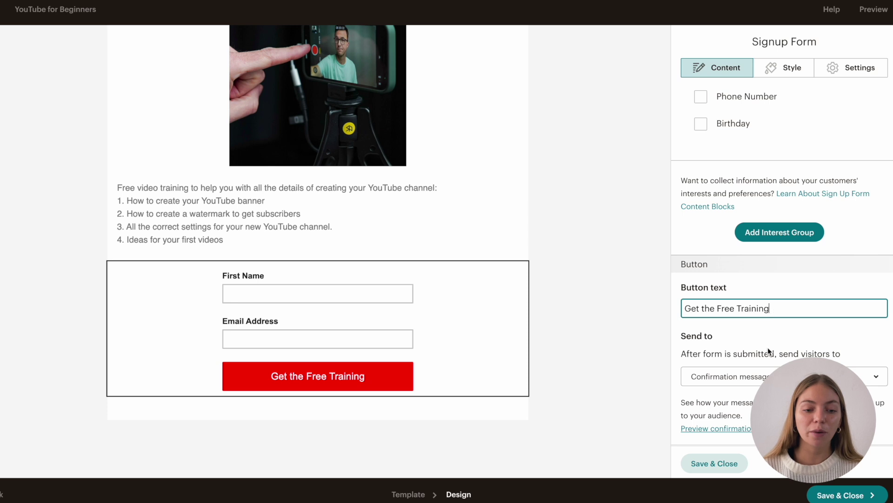
{"action": "left_click", "coordinate": [722, 461]}
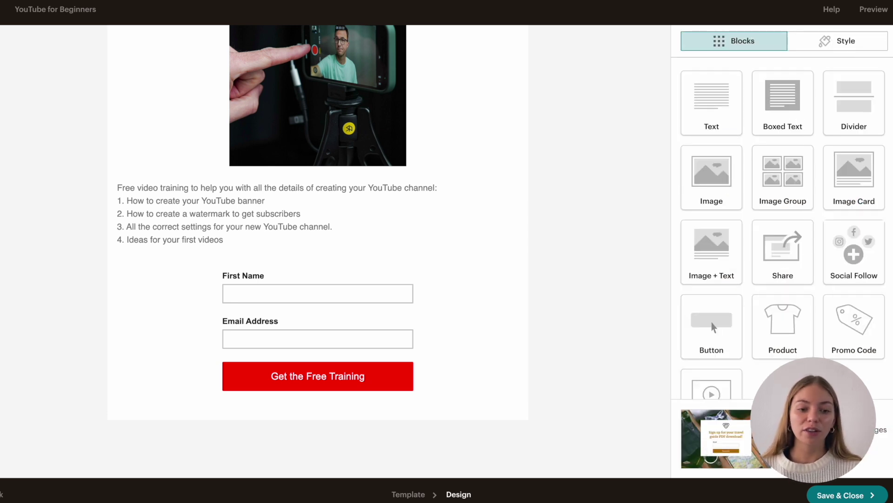
{"action": "left_click", "coordinate": [828, 495]}
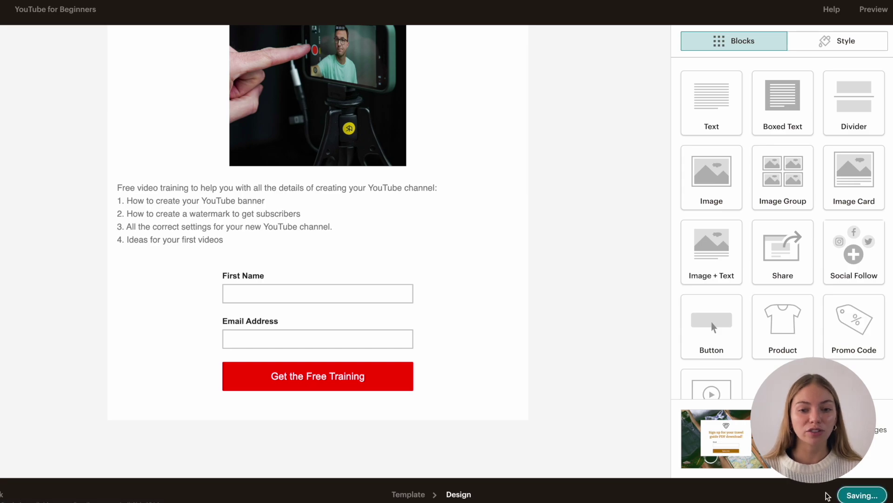
Step: Publish the YouTube for Beginners landing page and open its live URL
{"action": "scroll", "coordinate": [621, 330], "scroll_direction": "up", "scroll_amount": 3}
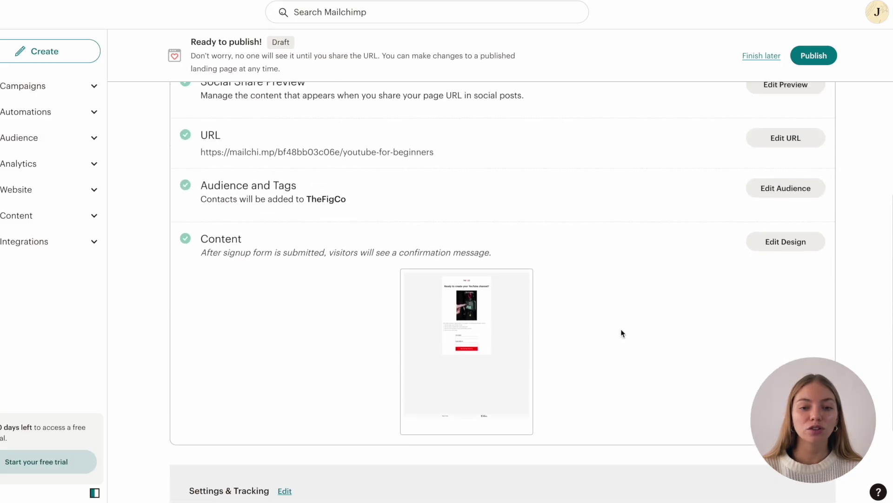
{"action": "left_click", "coordinate": [809, 56]}
{"action": "left_click", "coordinate": [398, 273]}
Step: Enter a test first name in the live form's First Name field
{"action": "scroll", "coordinate": [545, 306], "scroll_direction": "down", "scroll_amount": 2}
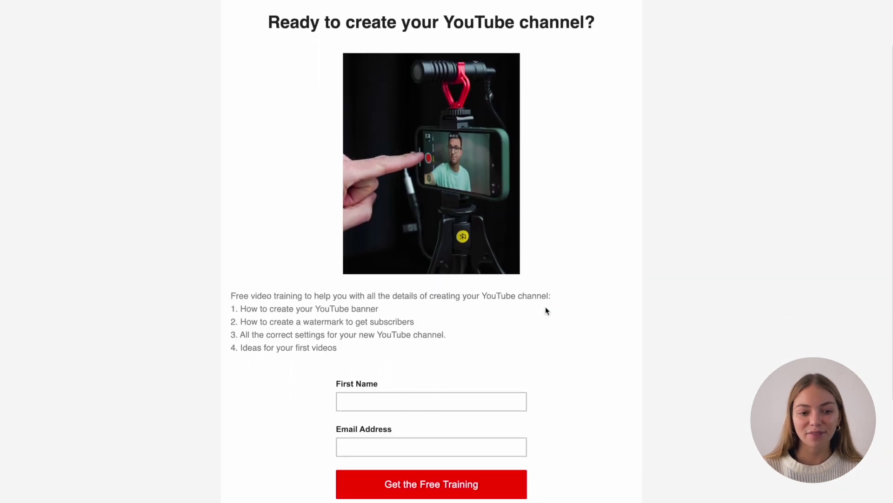
{"action": "scroll", "coordinate": [545, 306], "scroll_direction": "down", "scroll_amount": 1}
{"action": "left_click", "coordinate": [443, 350]}
{"action": "type", "text": "Patr"}
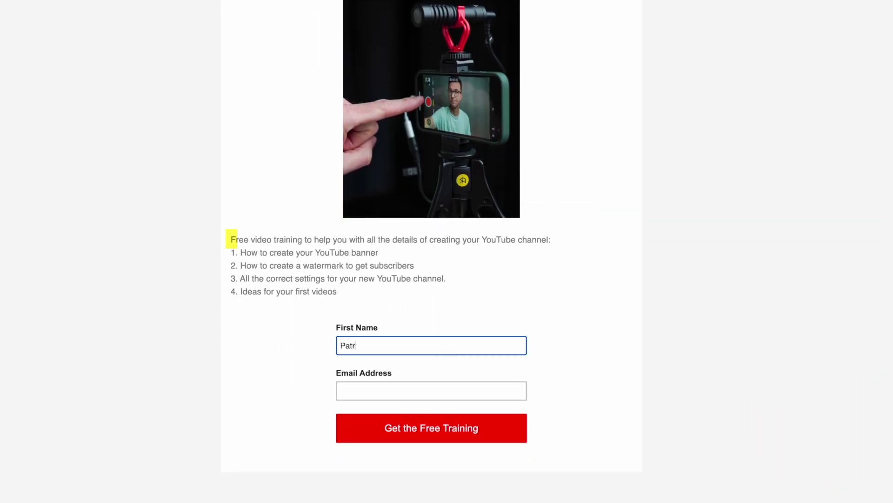
{"action": "type", "text": "icia"}
{"action": "left_click", "coordinate": [431, 391]}
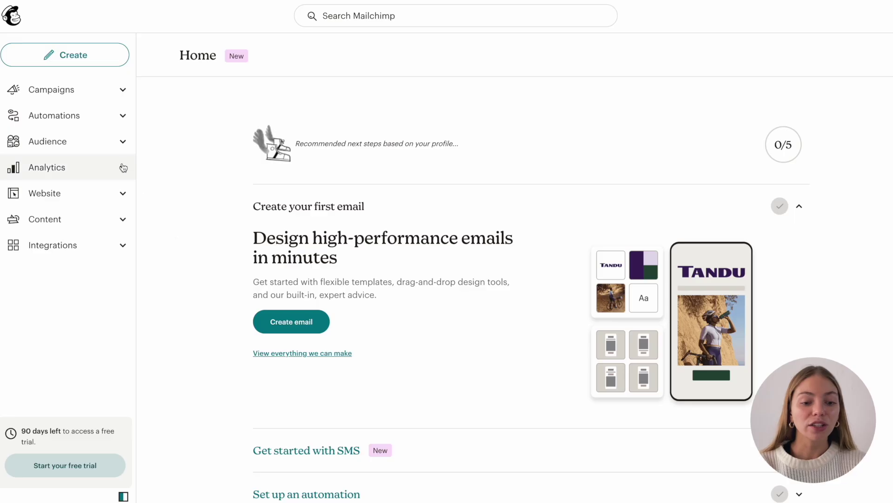
Step: Start an upload-a-file contact import from the audience dashboard
{"action": "left_click", "coordinate": [104, 142]}
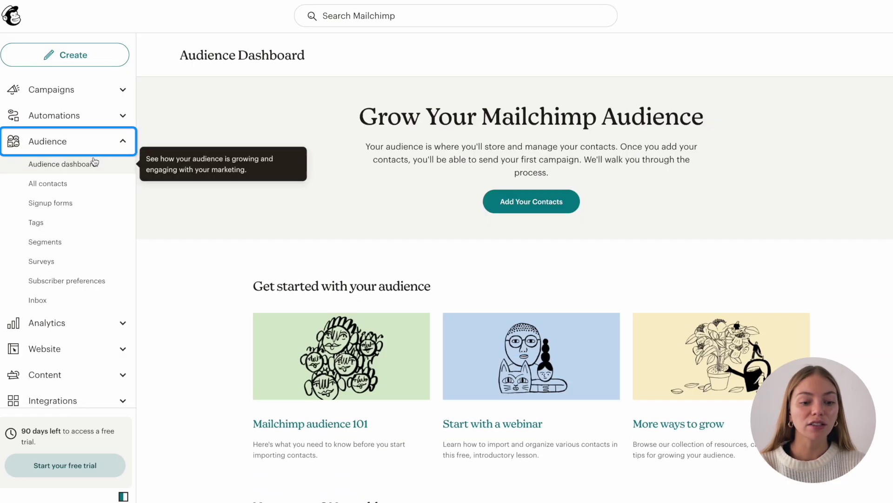
{"action": "left_click", "coordinate": [523, 204]}
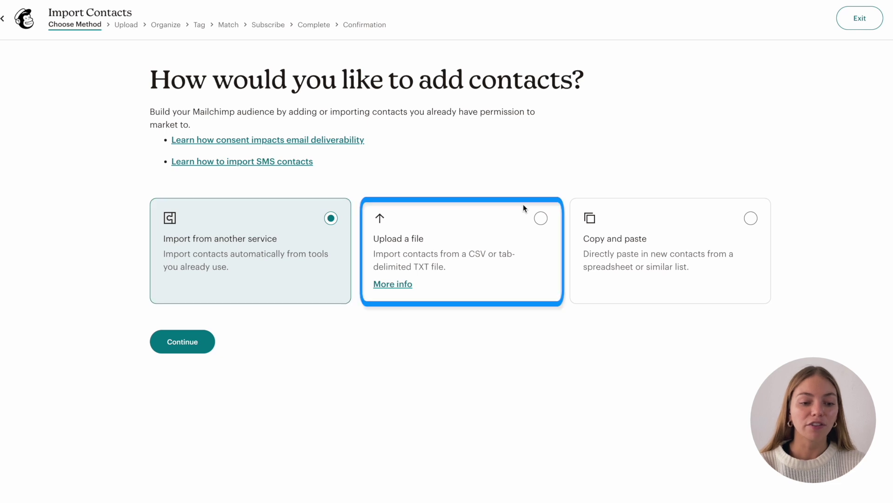
{"action": "left_click", "coordinate": [518, 253]}
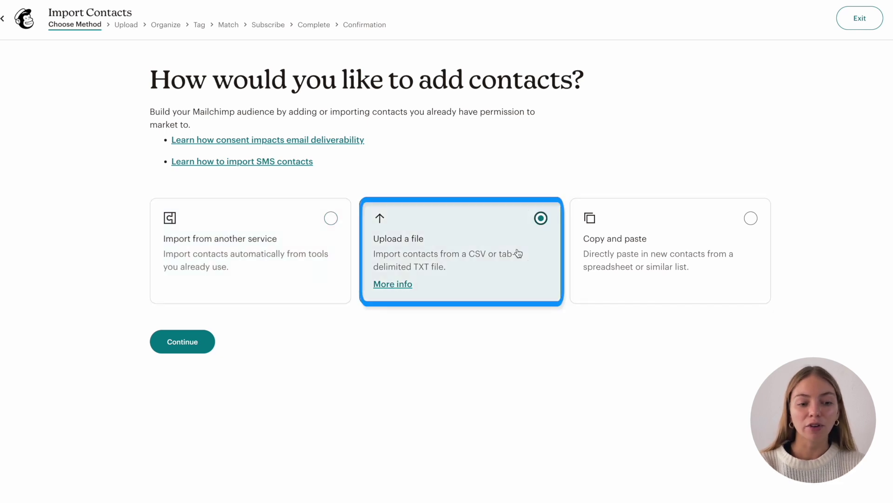
Step: Tag the contact YouTube, match its columns, set it Subscribed and finalize the import
{"action": "type", "text": "YouTube"}
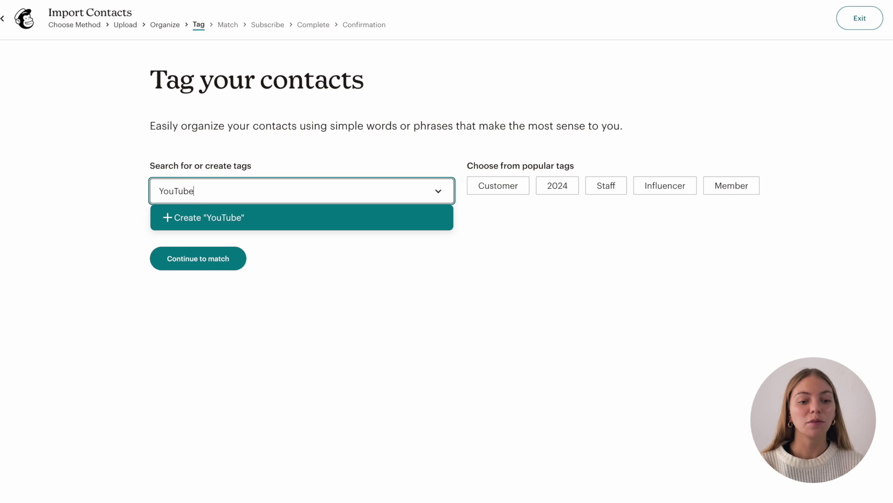
{"action": "left_click", "coordinate": [189, 220]}
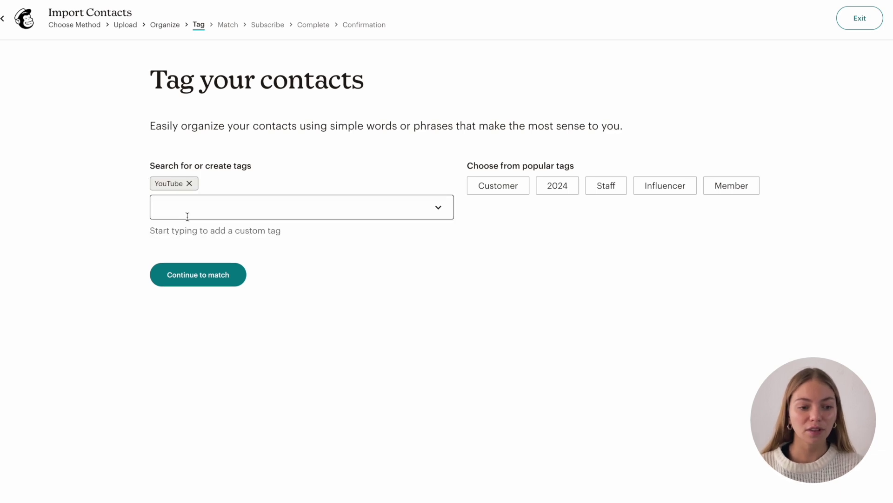
{"action": "left_click", "coordinate": [201, 279]}
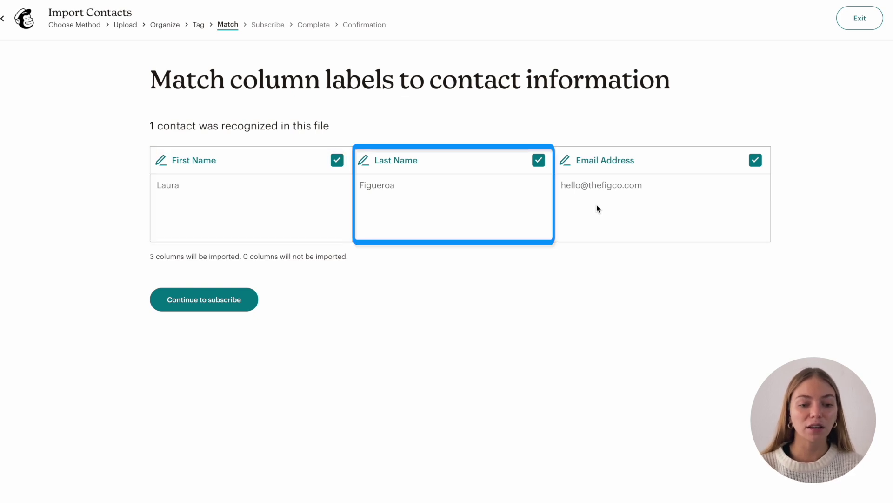
{"action": "left_click", "coordinate": [243, 310]}
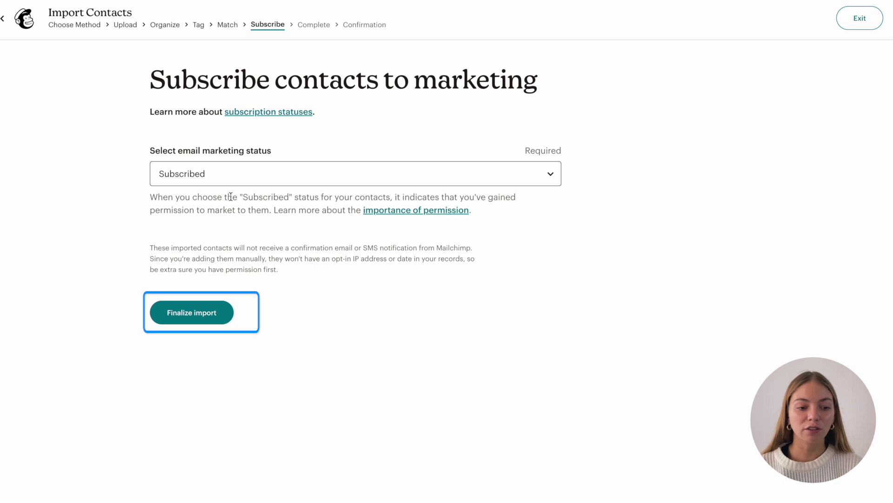
{"action": "left_click", "coordinate": [192, 311]}
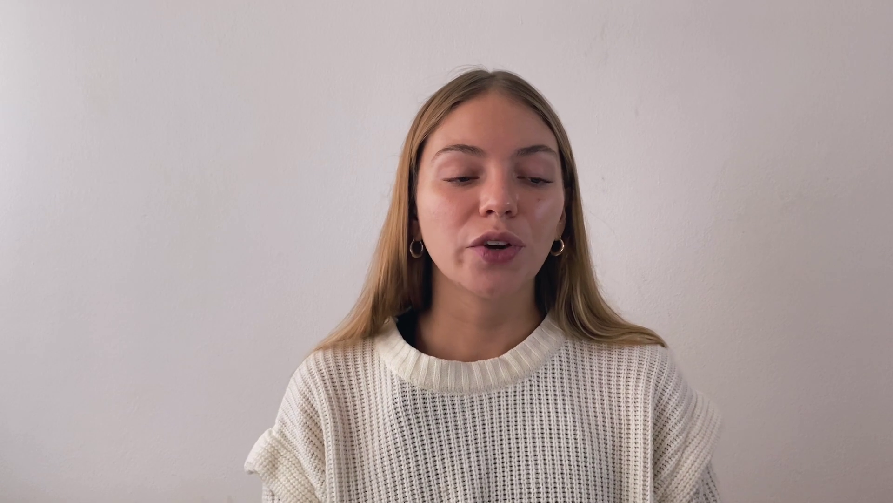
Step: From Audience > Signup forms, create a new embedded signup form
{"action": "left_click", "coordinate": [76, 136]}
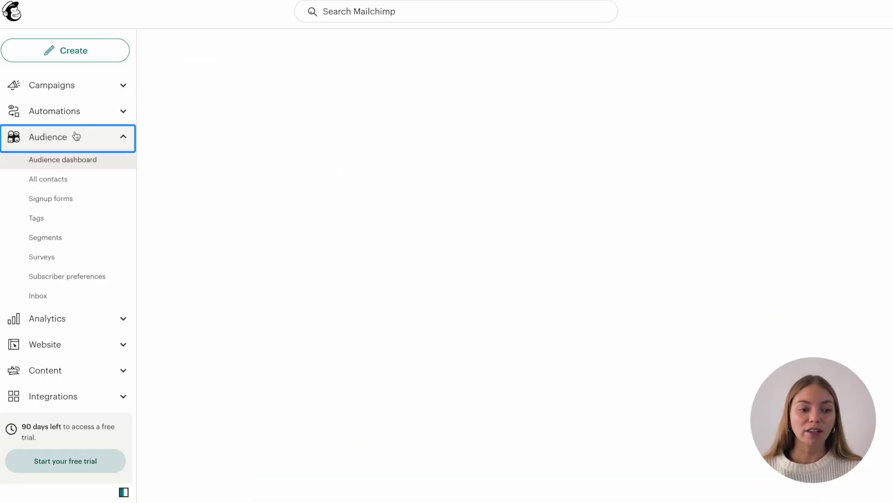
{"action": "left_click", "coordinate": [65, 198]}
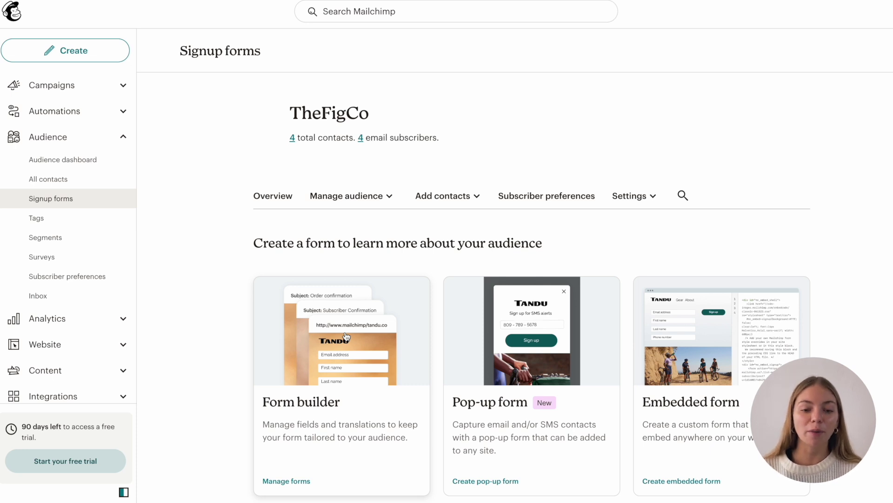
{"action": "left_click", "coordinate": [700, 384]}
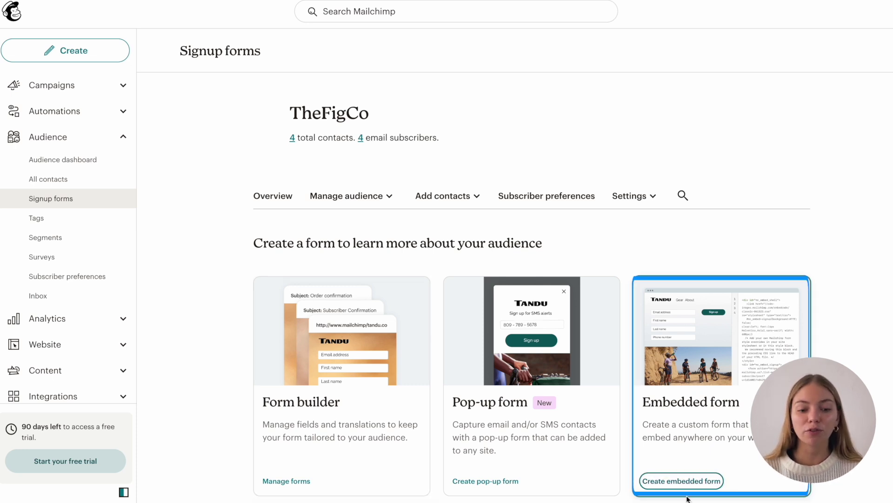
{"action": "left_click", "coordinate": [687, 482]}
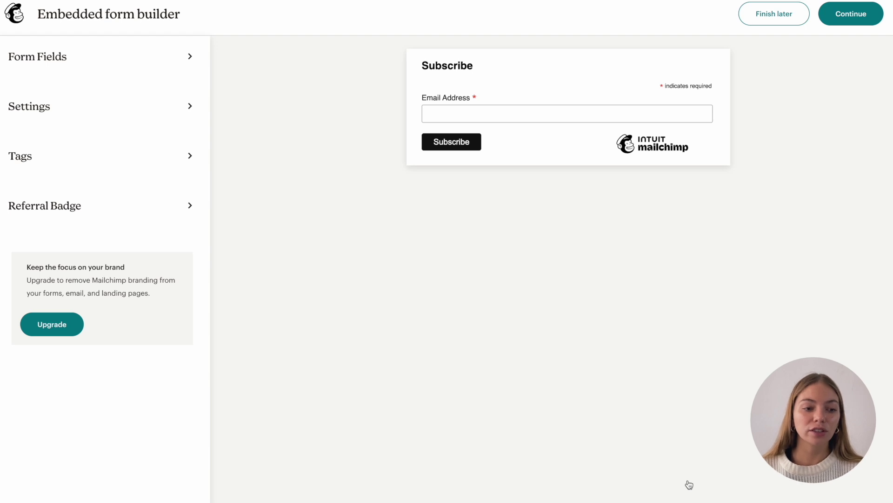
Step: Add a First name field above Email and title the form 'Receive weekly YouTube tips'
{"action": "left_click", "coordinate": [132, 56]}
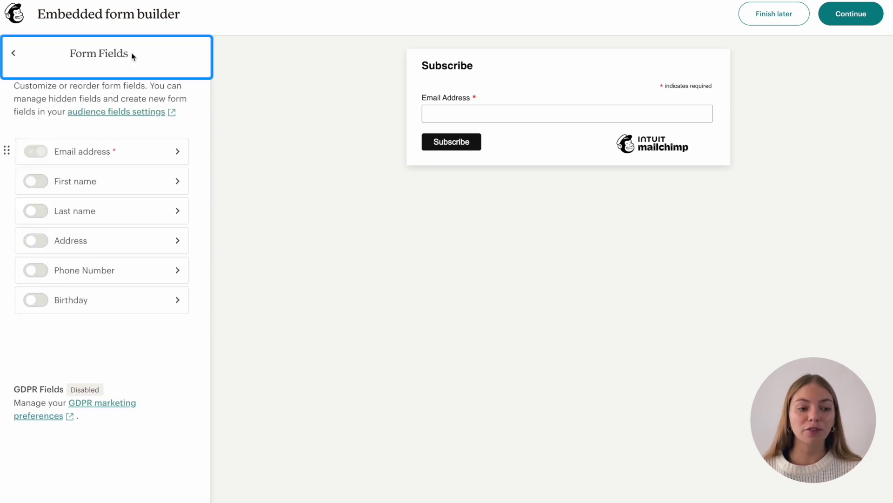
{"action": "left_click", "coordinate": [41, 182]}
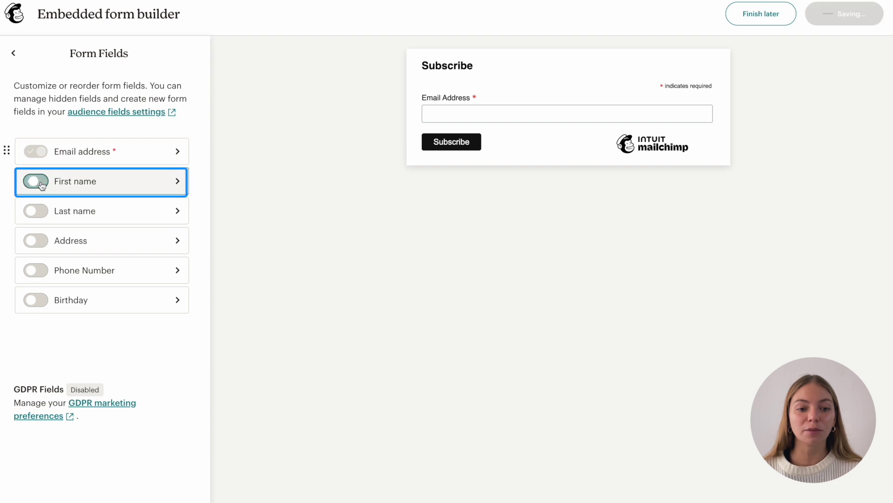
{"action": "left_click_drag", "start_coordinate": [7, 180], "coordinate": [3, 142]}
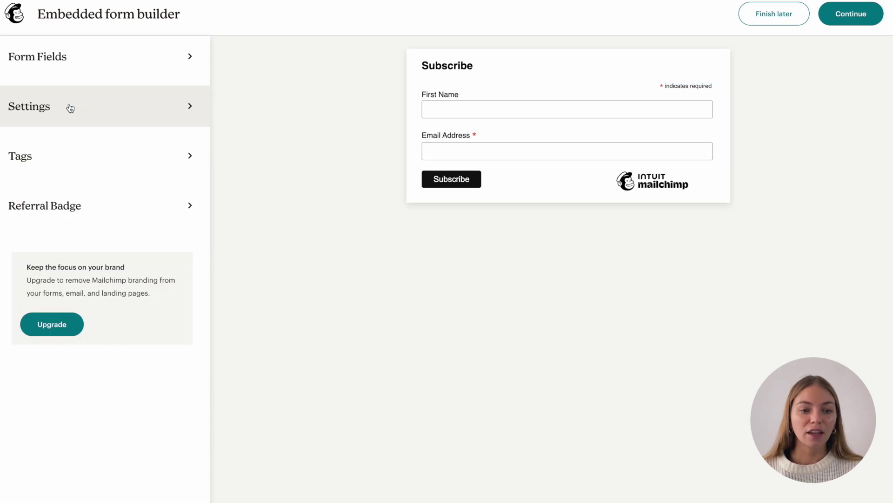
{"action": "left_click", "coordinate": [69, 108]}
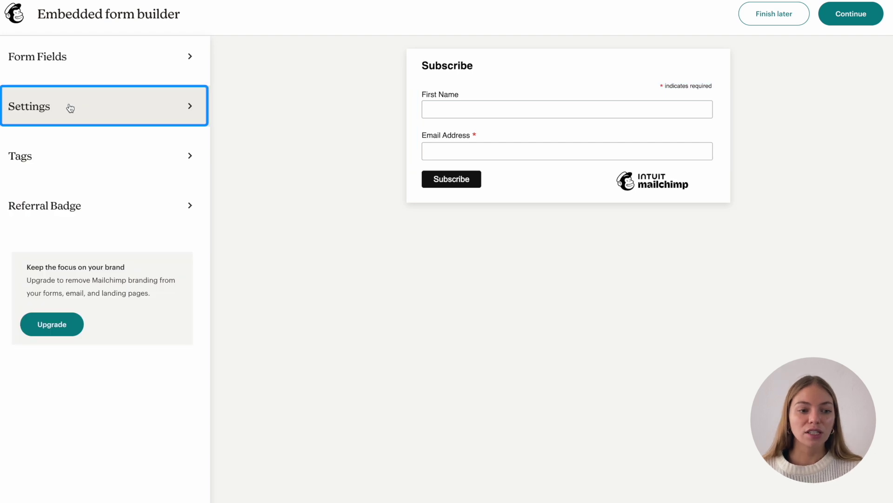
{"action": "type", "text": "Rece"}
{"action": "type", "text": "ive weekly YouTube tips"}
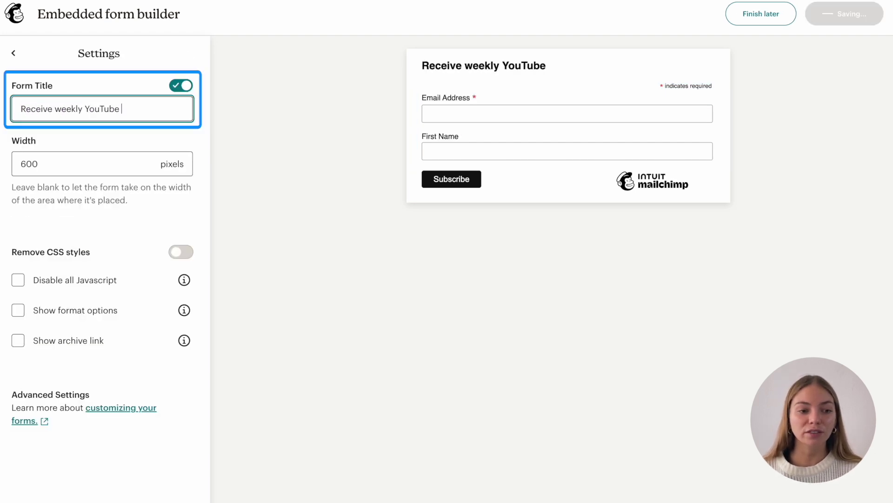
Step: Copy the form's embed code and paste it into the website's code block
{"action": "left_click", "coordinate": [837, 16]}
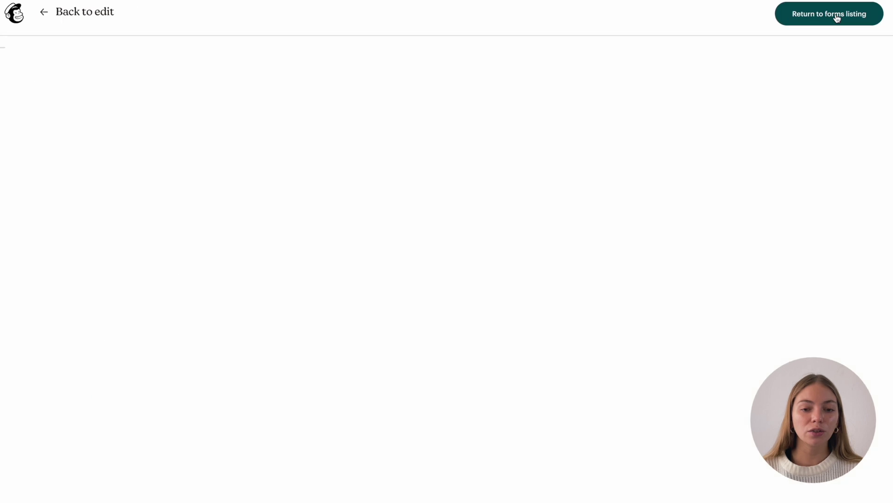
{"action": "left_click", "coordinate": [582, 231]}
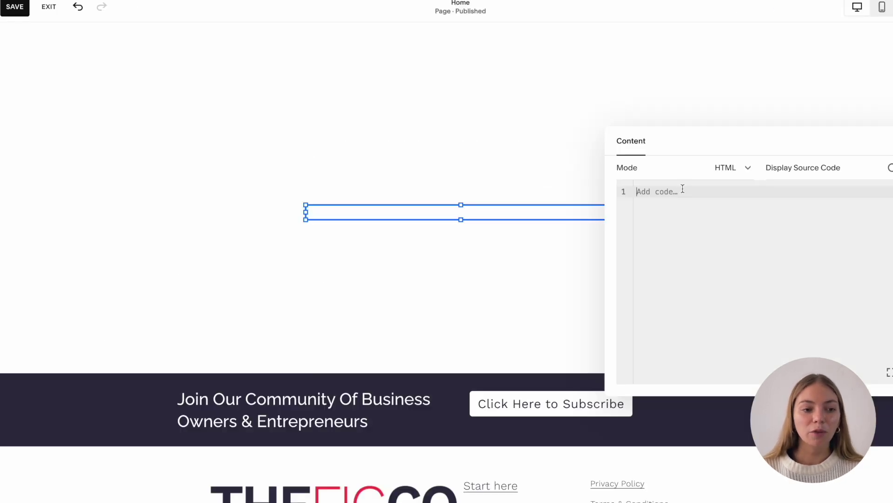
{"action": "key", "text": "ctrl+v"}
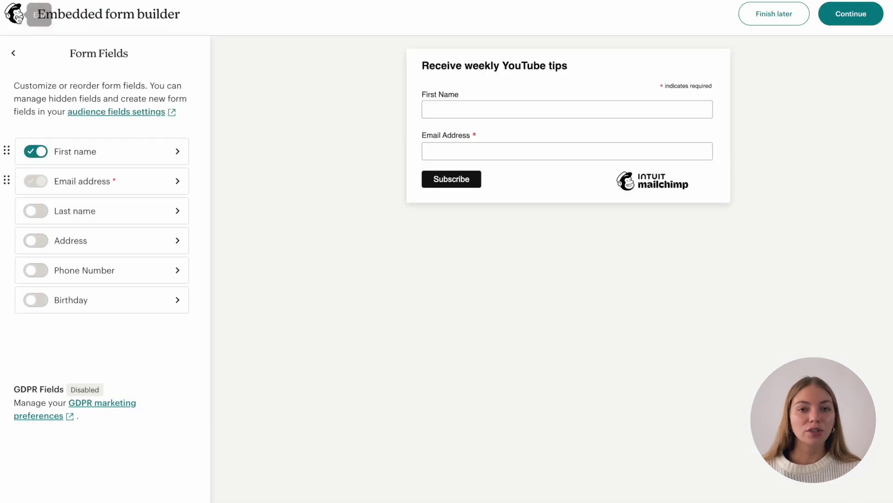
{"action": "left_click", "coordinate": [17, 17]}
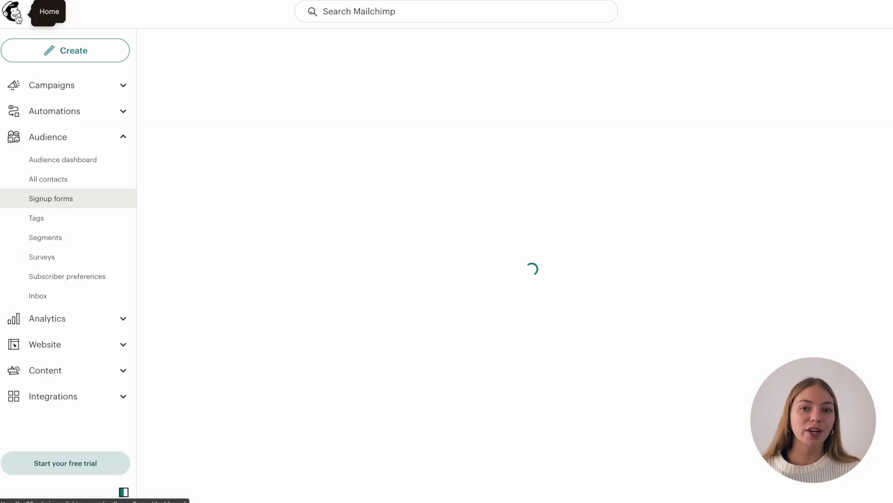
Step: Create a Video Podcast tag, then start a new segment from the Segments page
{"action": "left_click", "coordinate": [56, 217]}
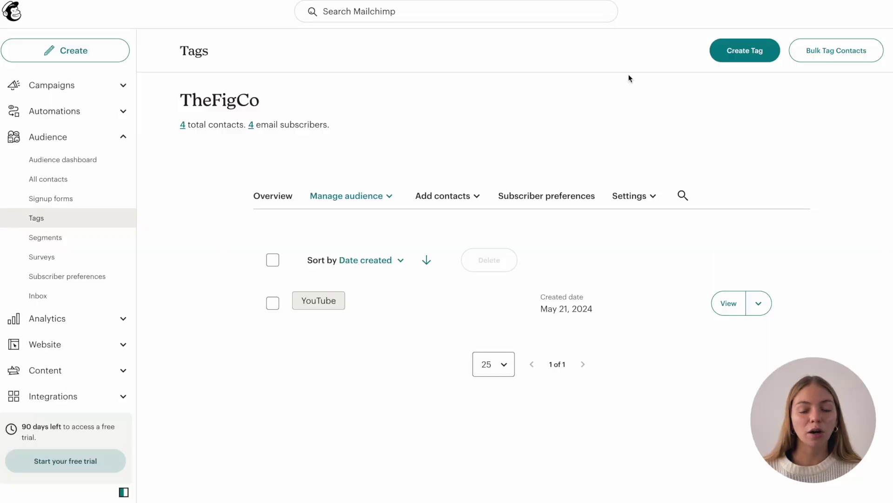
{"action": "left_click", "coordinate": [745, 52]}
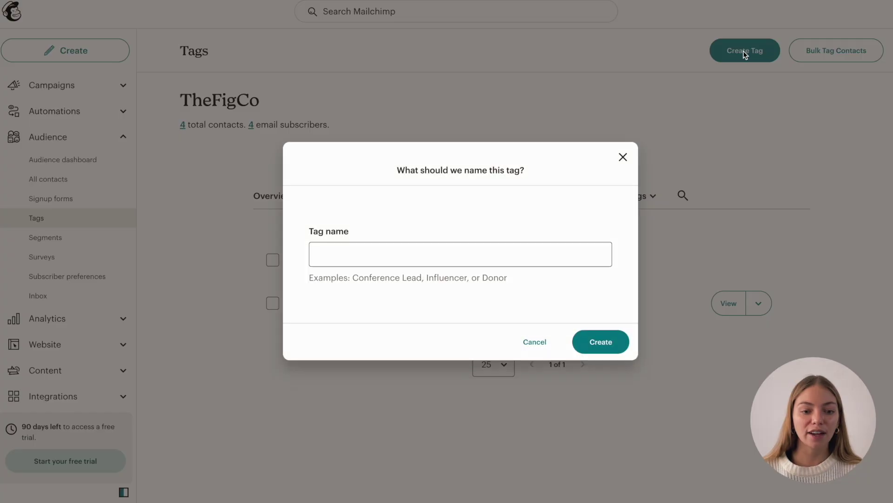
{"action": "type", "text": "Podcast"}
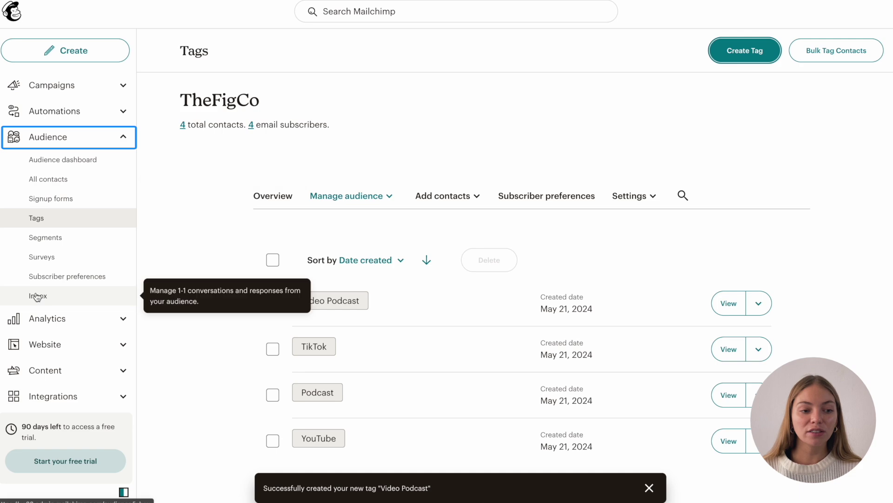
{"action": "left_click", "coordinate": [53, 239]}
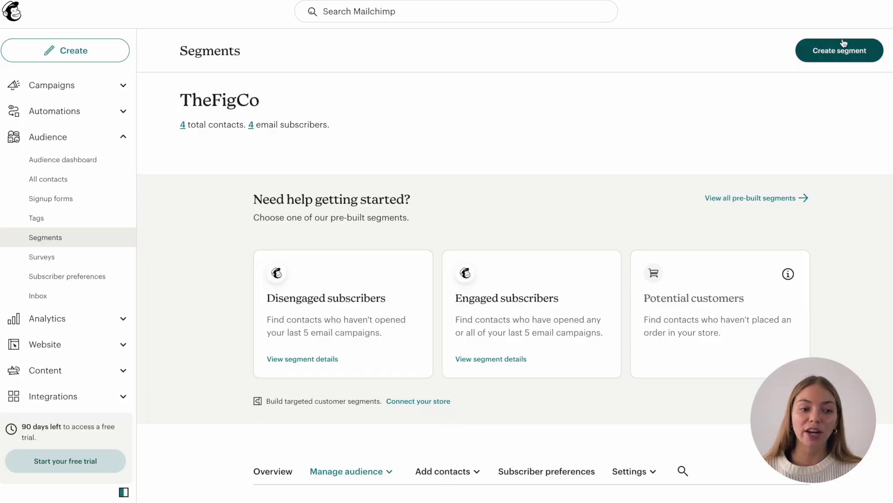
{"action": "left_click", "coordinate": [844, 44]}
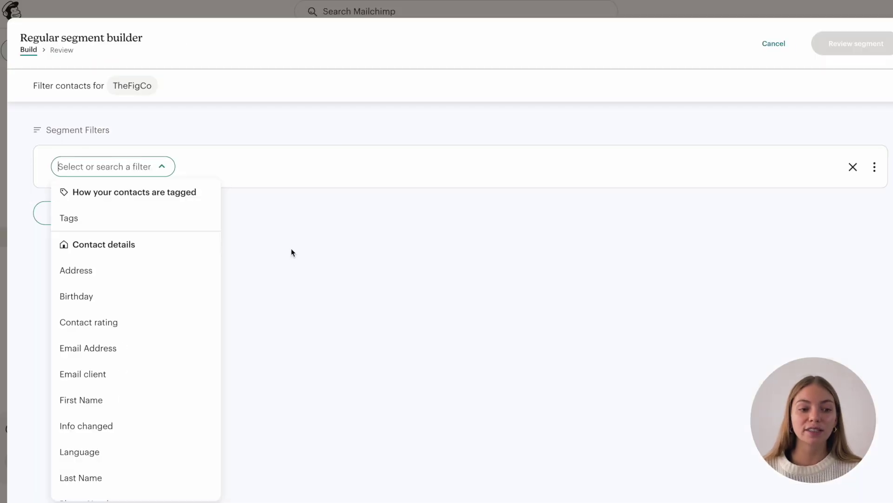
Step: Save a segment 'Video Content' of contacts tagged YouTube or Video Podcast
{"action": "left_click", "coordinate": [98, 212]}
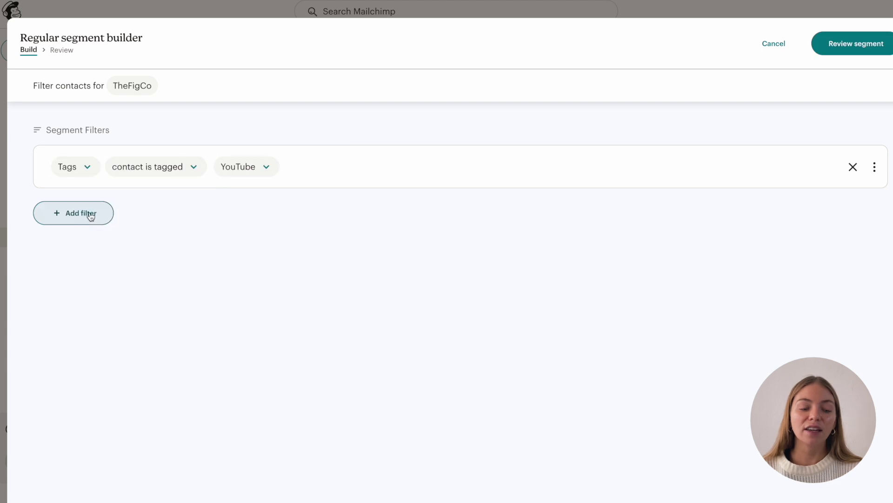
{"action": "left_click", "coordinate": [88, 212]}
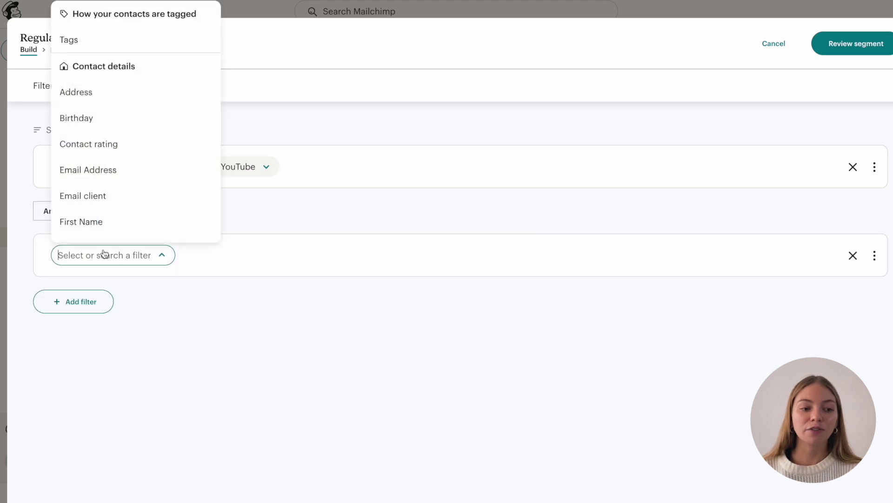
{"action": "left_click", "coordinate": [94, 38]}
{"action": "left_click", "coordinate": [264, 301]}
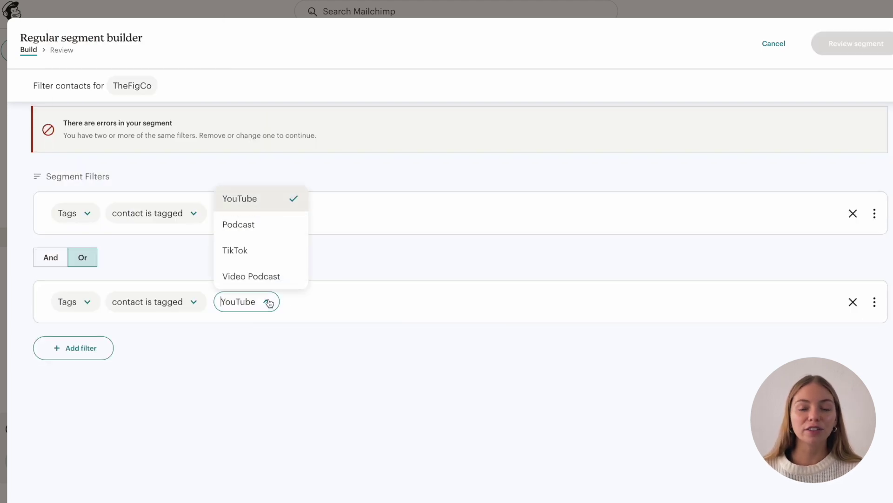
{"action": "left_click", "coordinate": [269, 277]}
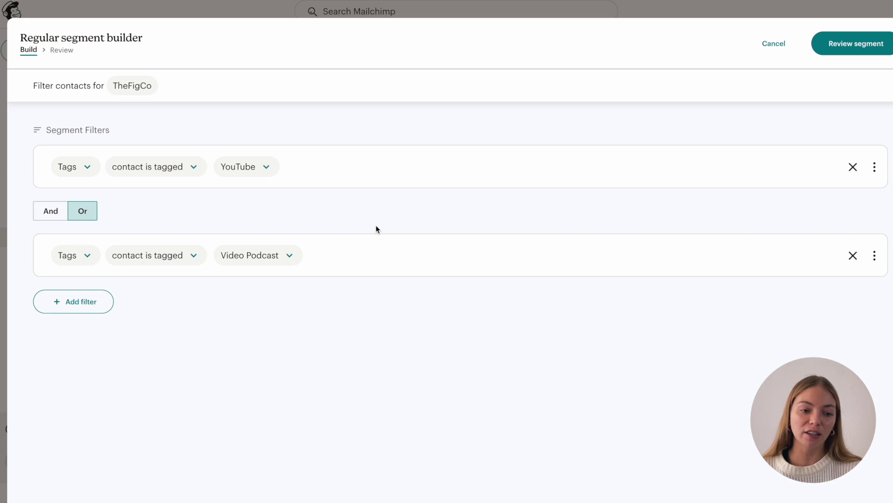
{"action": "left_click", "coordinate": [856, 43]}
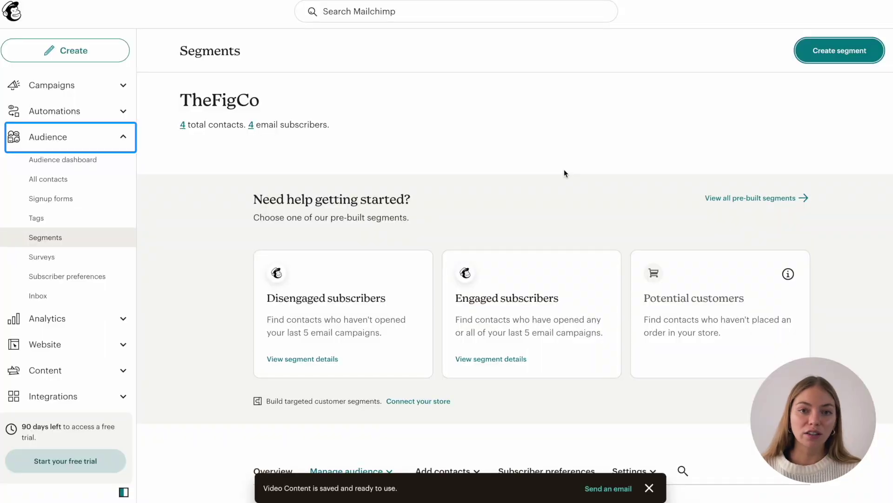
{"action": "left_click", "coordinate": [84, 256]}
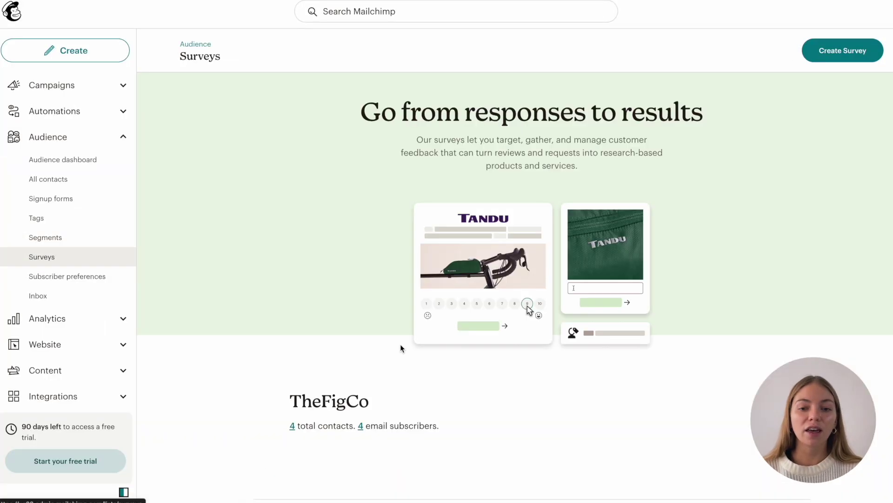
Step: Create a survey with a four-option radio-button question, then review the Marketing dashboard charts
{"action": "left_click", "coordinate": [829, 50]}
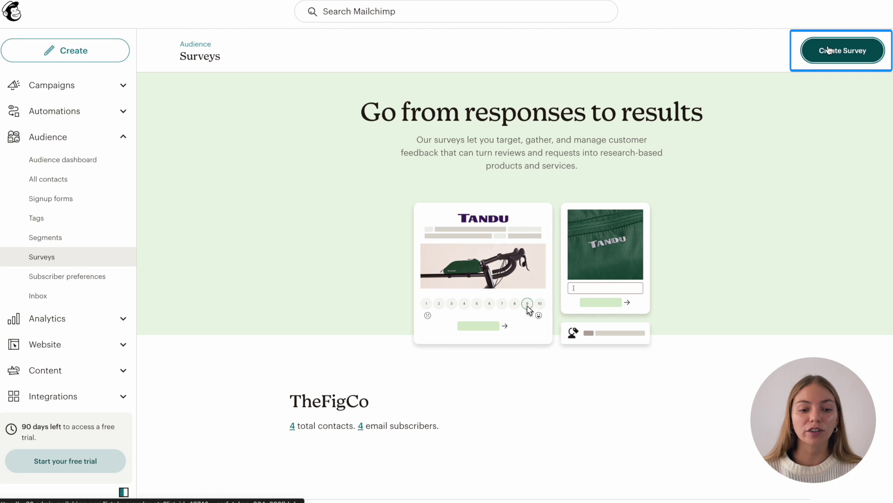
{"action": "left_click", "coordinate": [461, 140]}
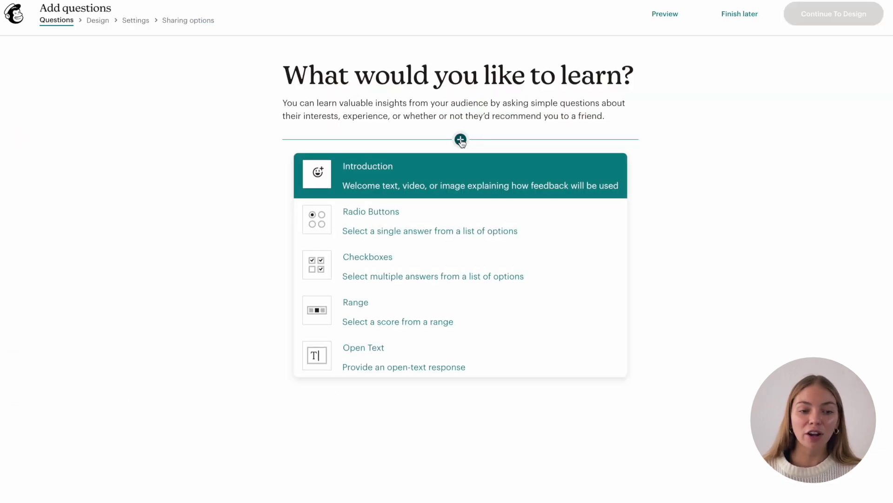
{"action": "key", "text": "Tab"}
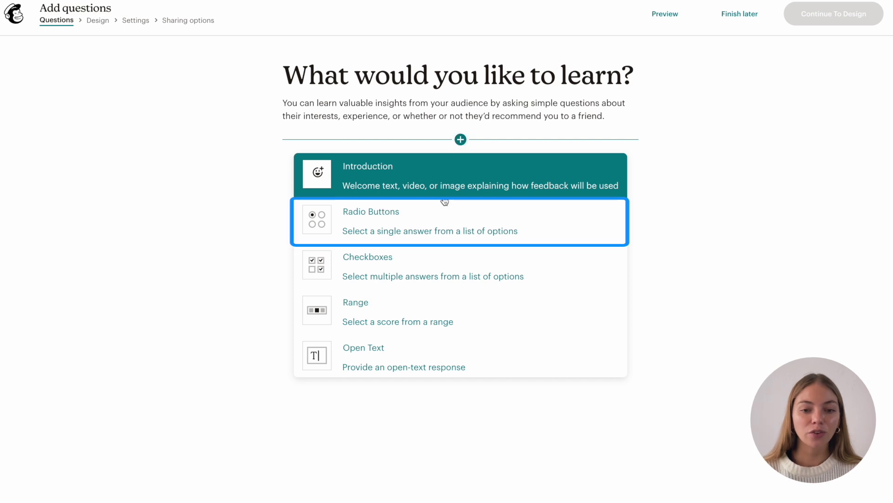
{"action": "left_click", "coordinate": [439, 216]}
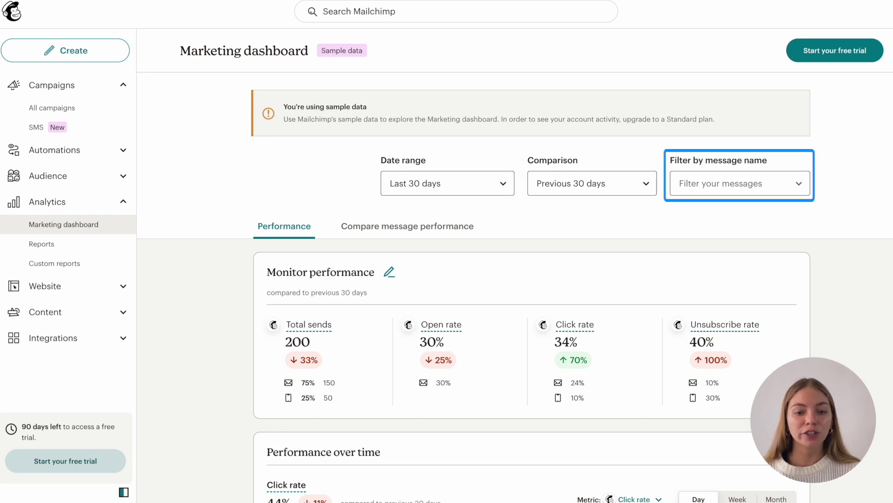
{"action": "scroll", "coordinate": [515, 288], "scroll_direction": "down", "scroll_amount": 3}
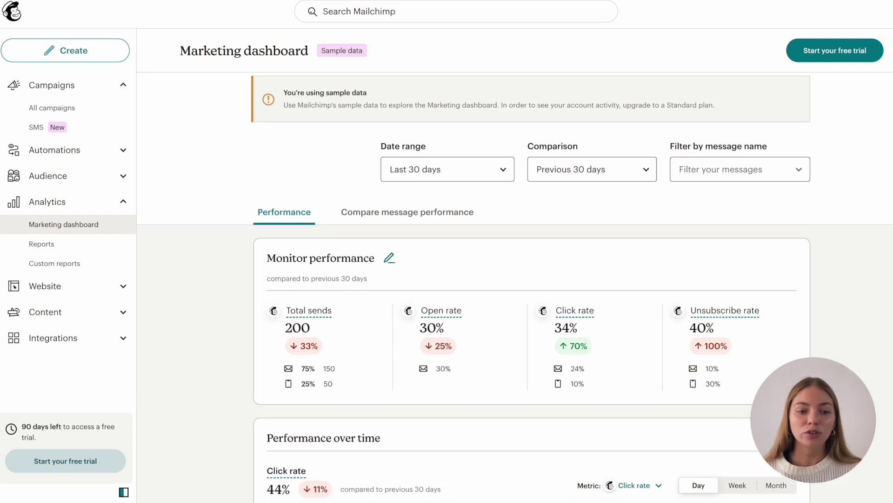
{"action": "scroll", "coordinate": [532, 288], "scroll_direction": "down", "scroll_amount": 10}
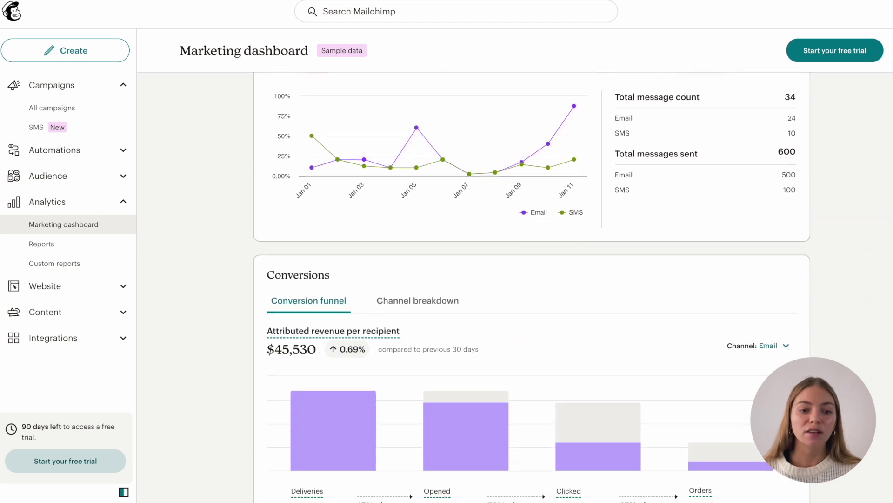